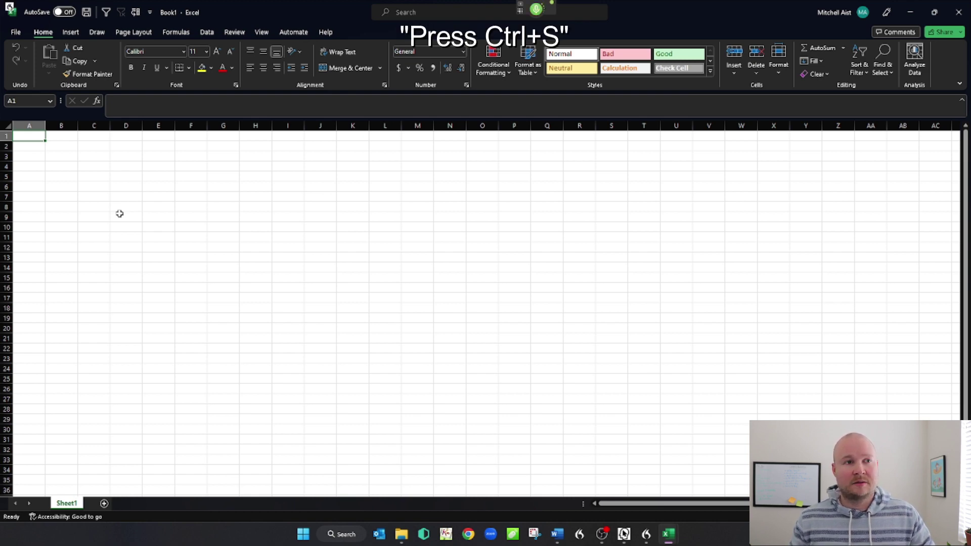
# - Save the new workbook as Family Budget 2023 in the Dragon Tutorial #3 folder
pyautogui.hotkey('ctrl', 's')
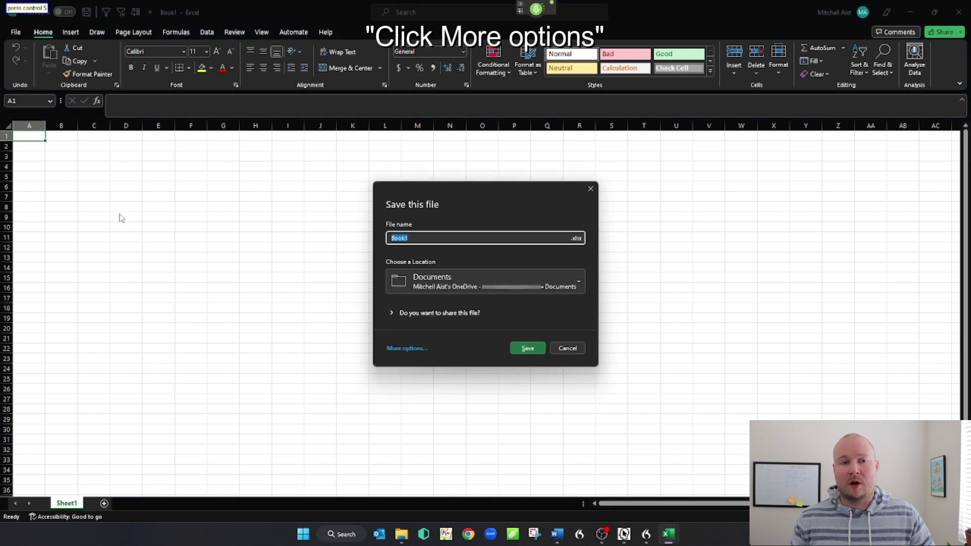
pyautogui.click(408, 348)
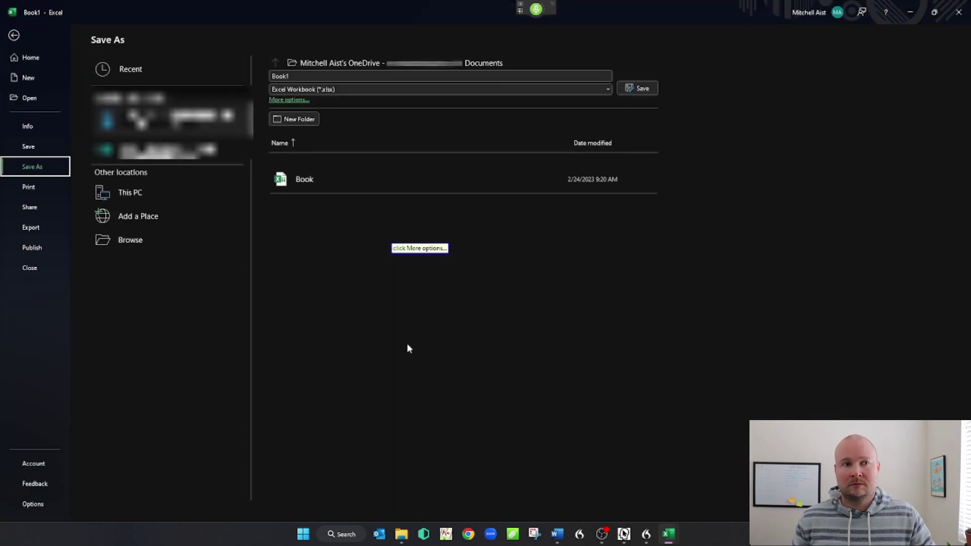
pyautogui.press('F12')
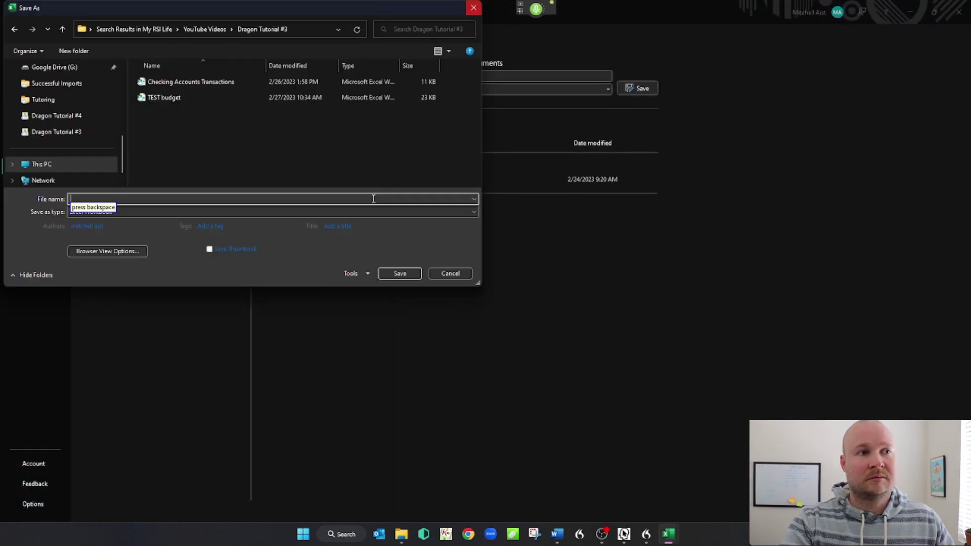
pyautogui.press('BackSpace')
pyautogui.write('family budget')
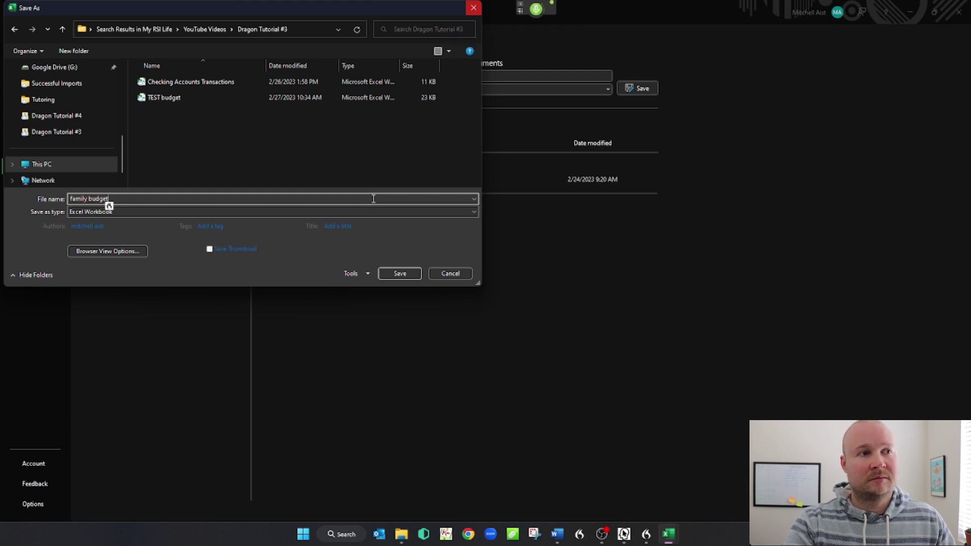
pyautogui.write('Family Budget')
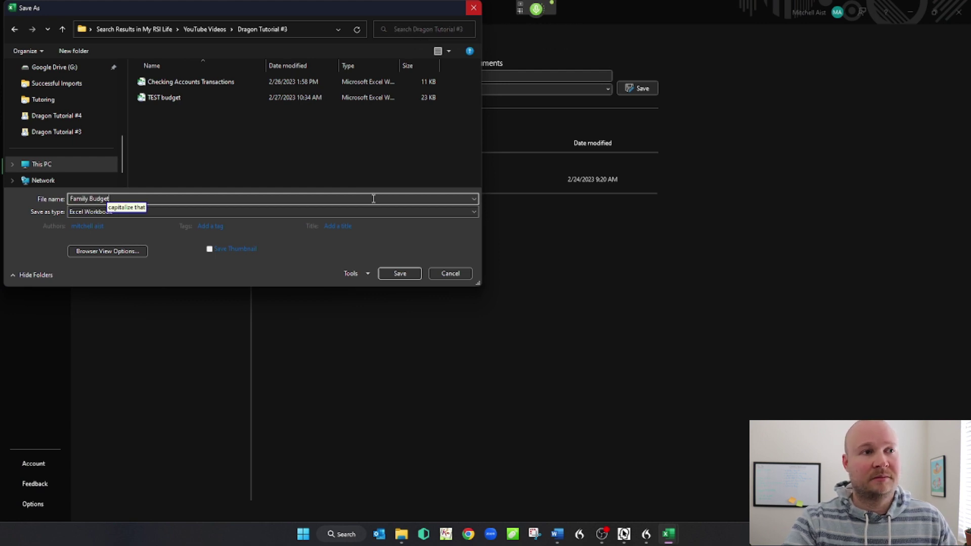
pyautogui.write(' 2023')
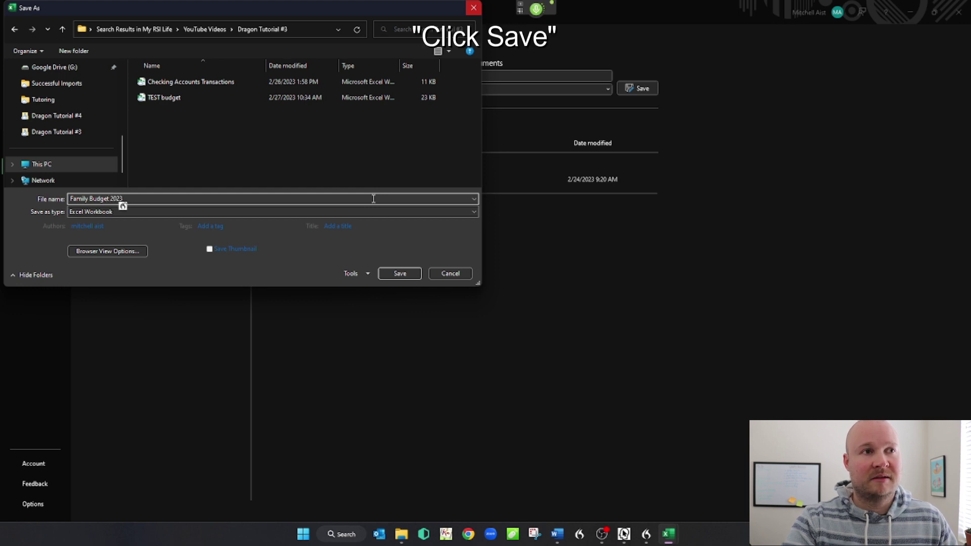
pyautogui.press('Return')
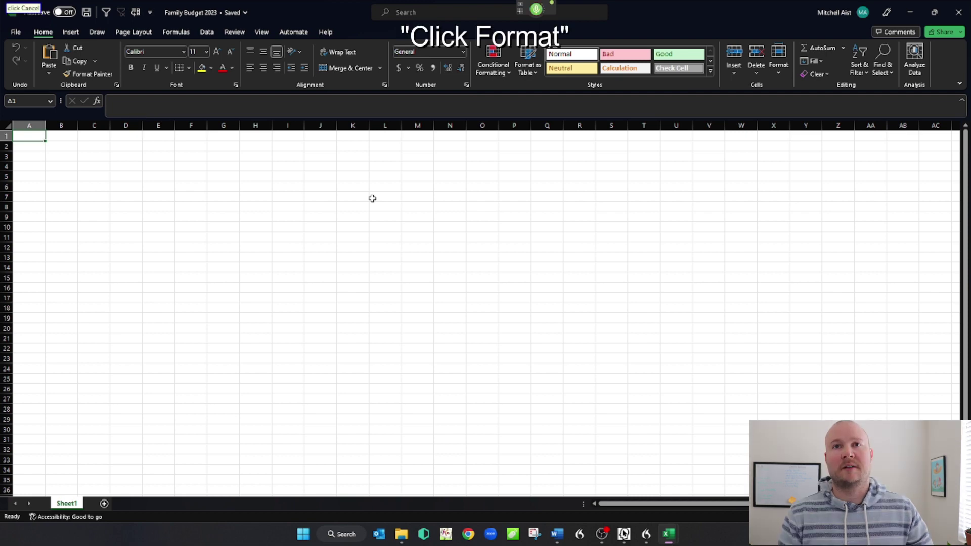
# - Rename the worksheet Sheet1 as Transactions
pyautogui.hotkey('alt', 'h')
pyautogui.press('o')
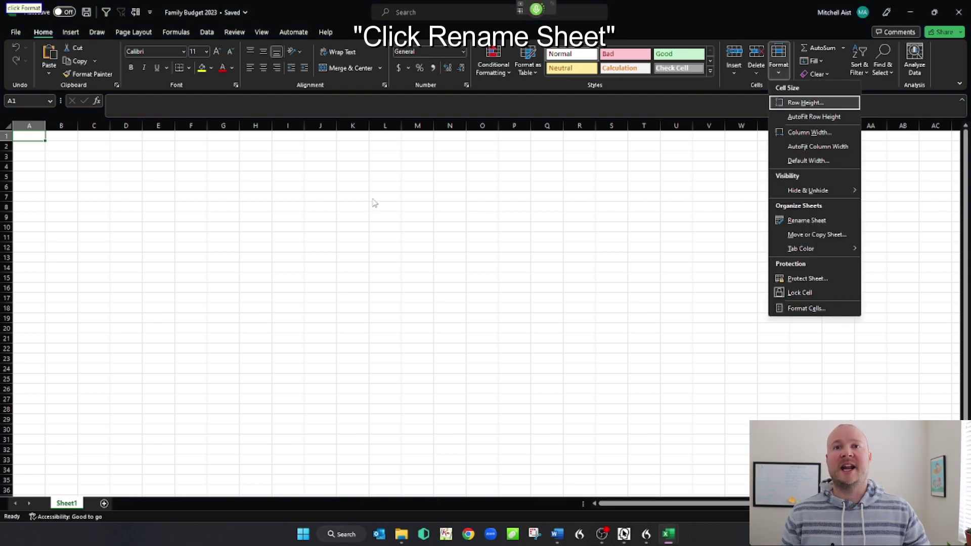
pyautogui.press('r')
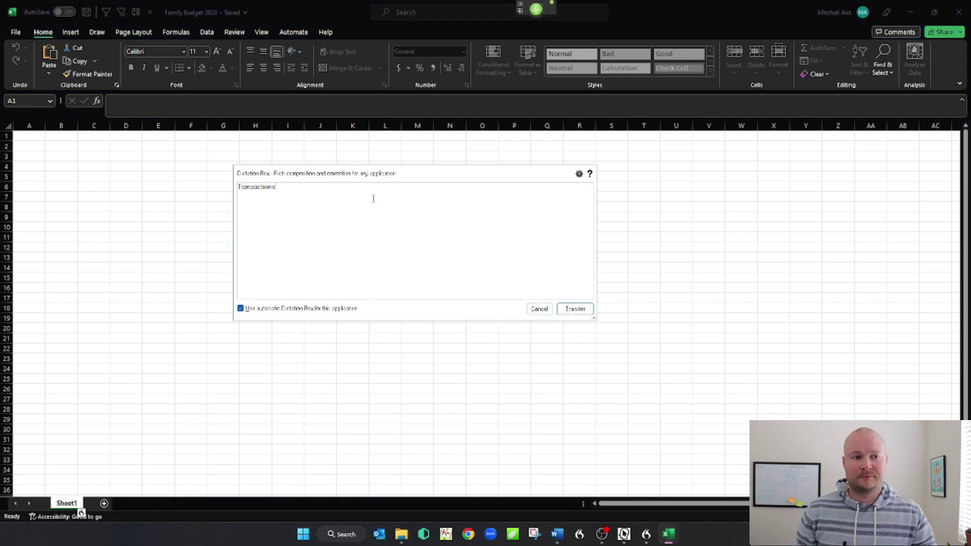
pyautogui.click(575, 309)
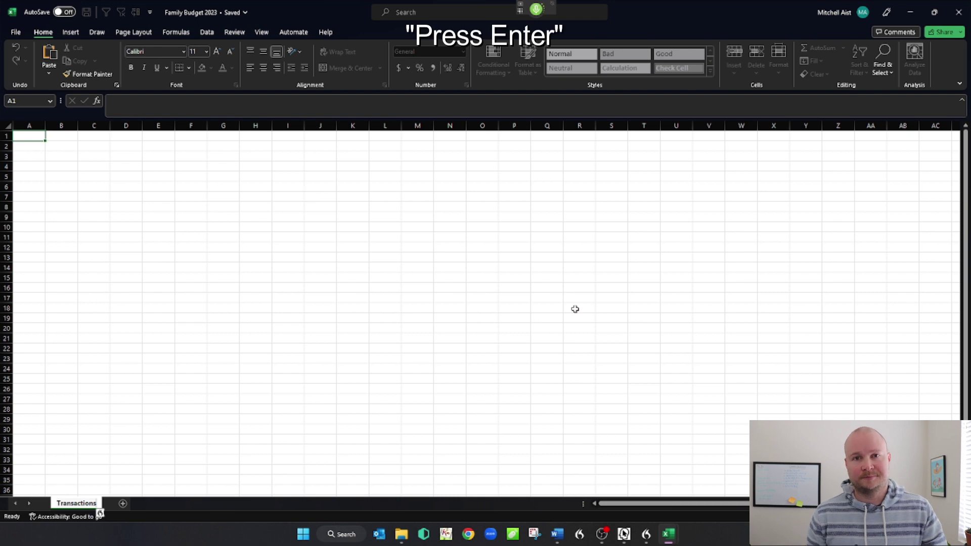
pyautogui.press('Return')
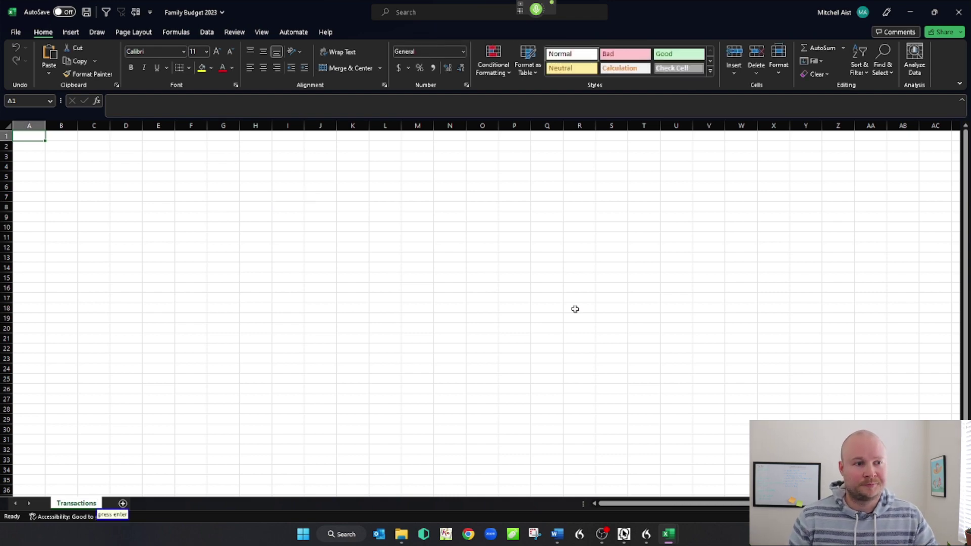
# - Enter the column headers Date, Debit, Credit, Category, Vendor and Notes across cells A1 to F1 of the Transactions sheet
pyautogui.write('Date')
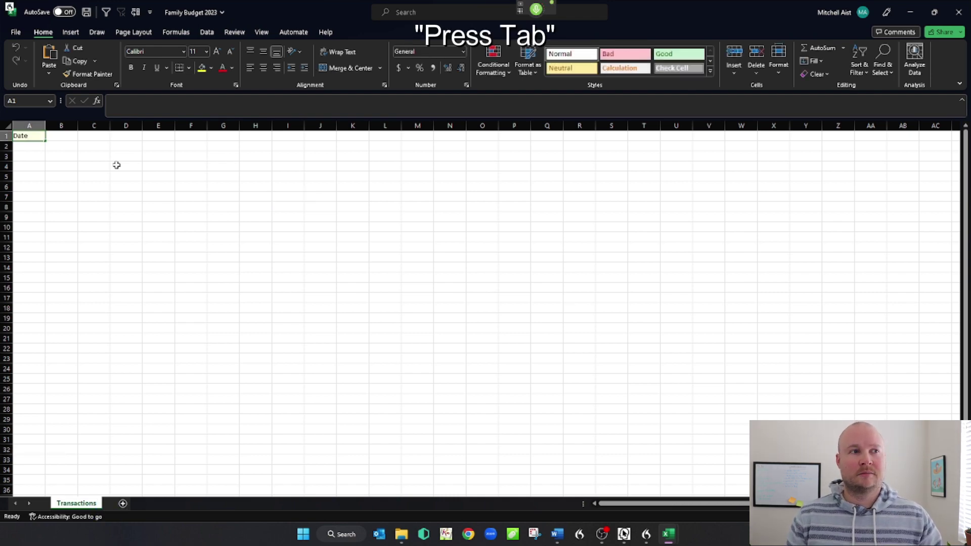
pyautogui.press('Tab')
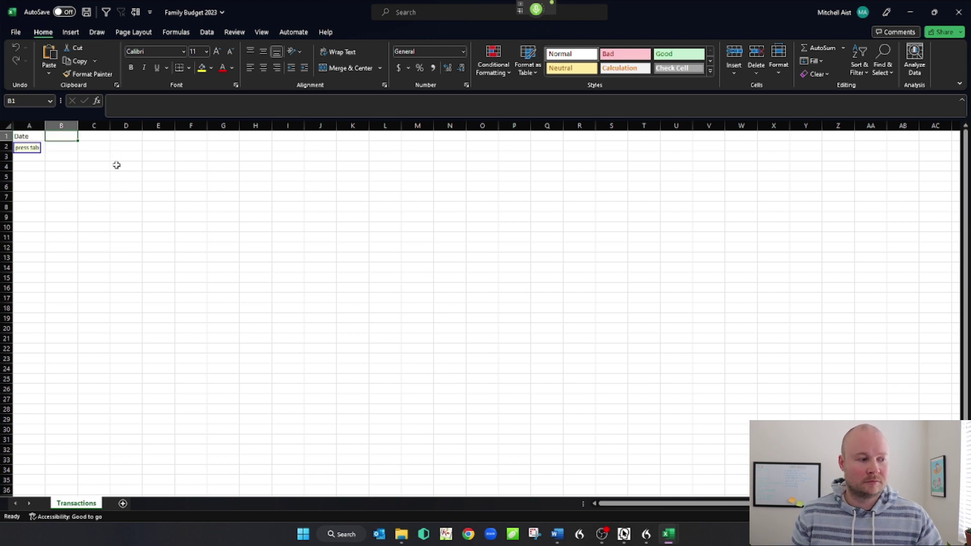
pyautogui.write('Debit')
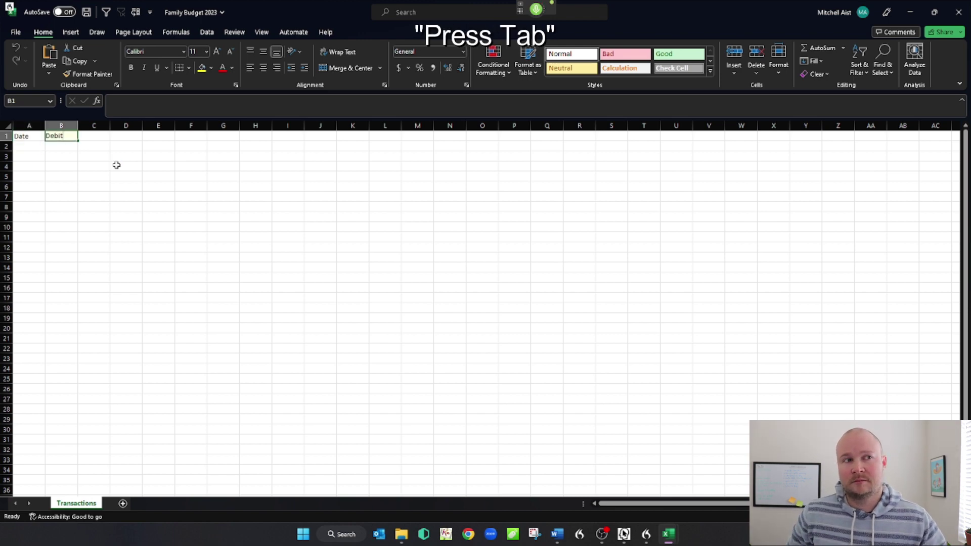
pyautogui.press('Tab')
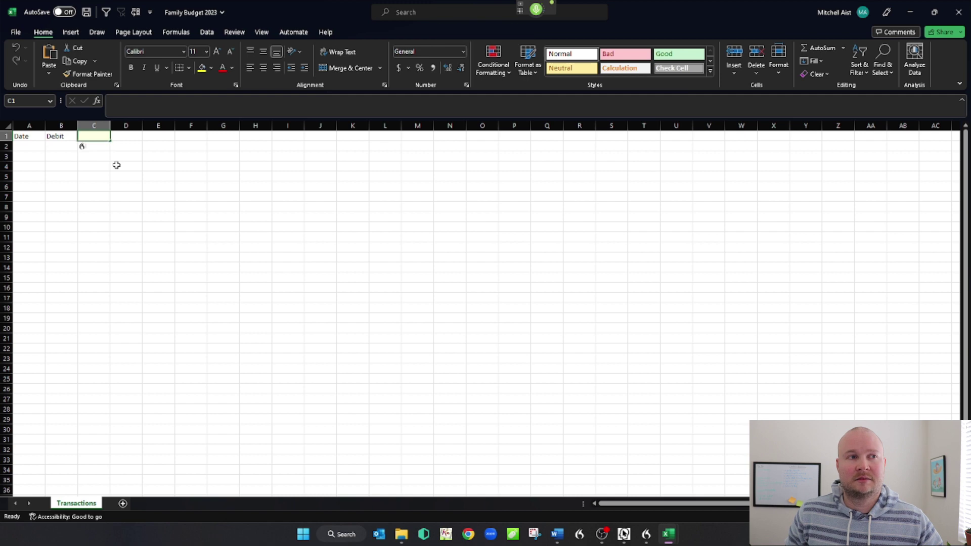
pyautogui.write('Credit')
pyautogui.press('Tab')
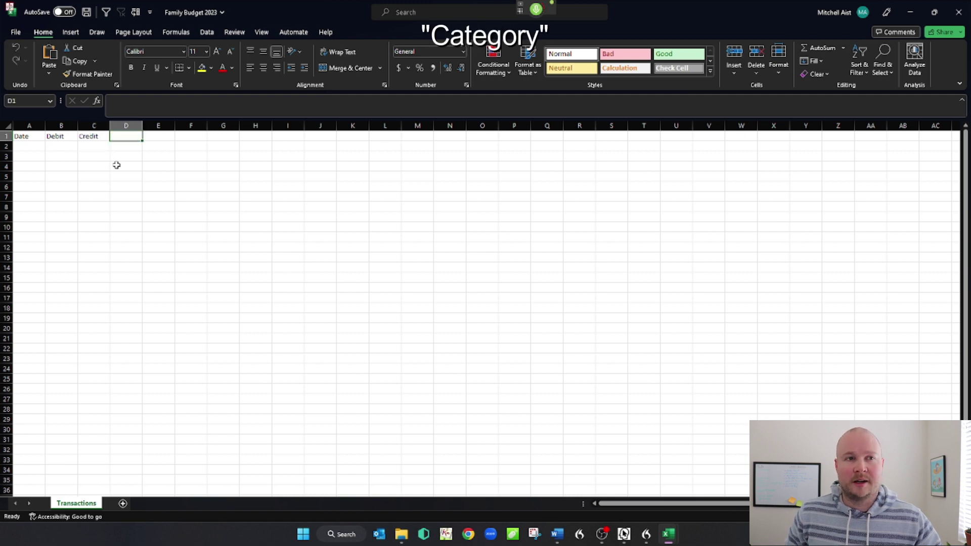
pyautogui.write('Category')
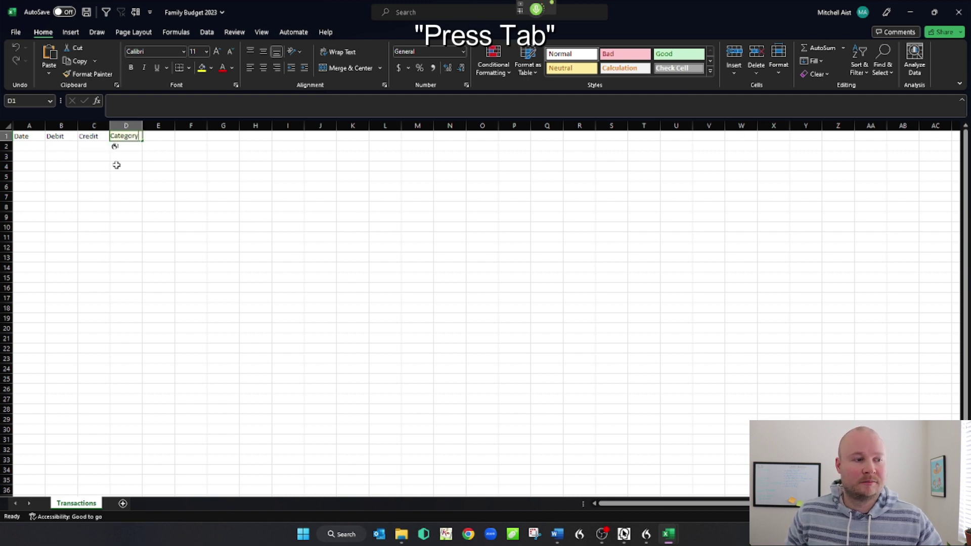
pyautogui.press('Tab')
pyautogui.write('Lender')
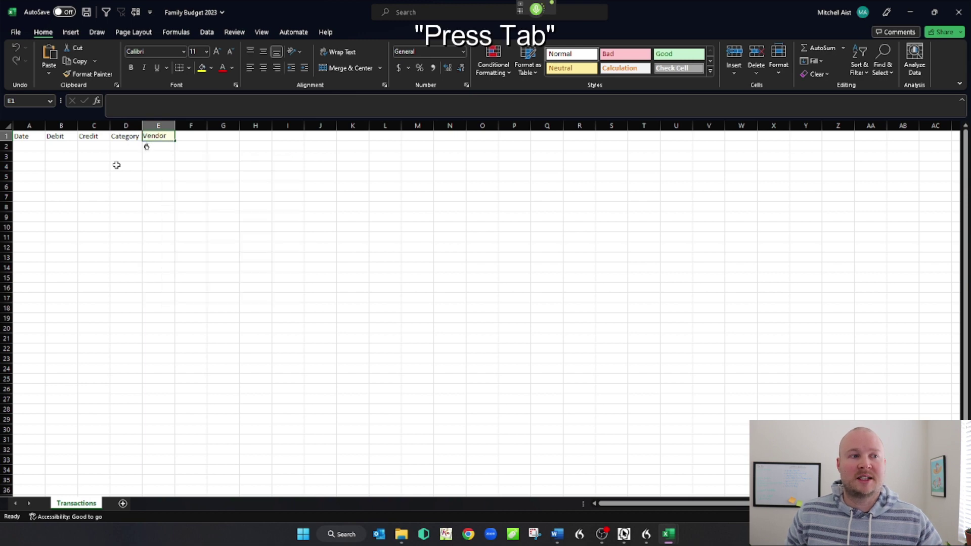
pyautogui.press('Tab')
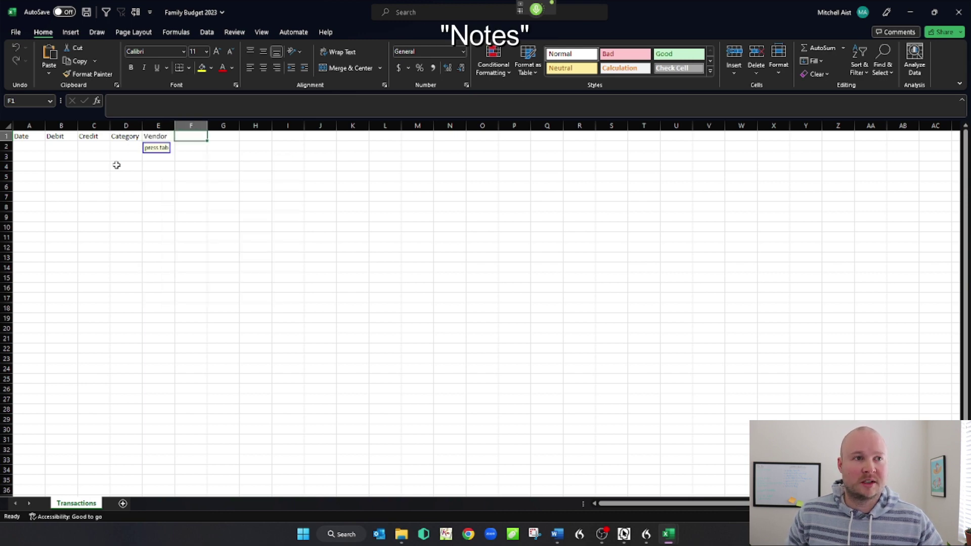
pyautogui.write('Notes')
pyautogui.press('Return')
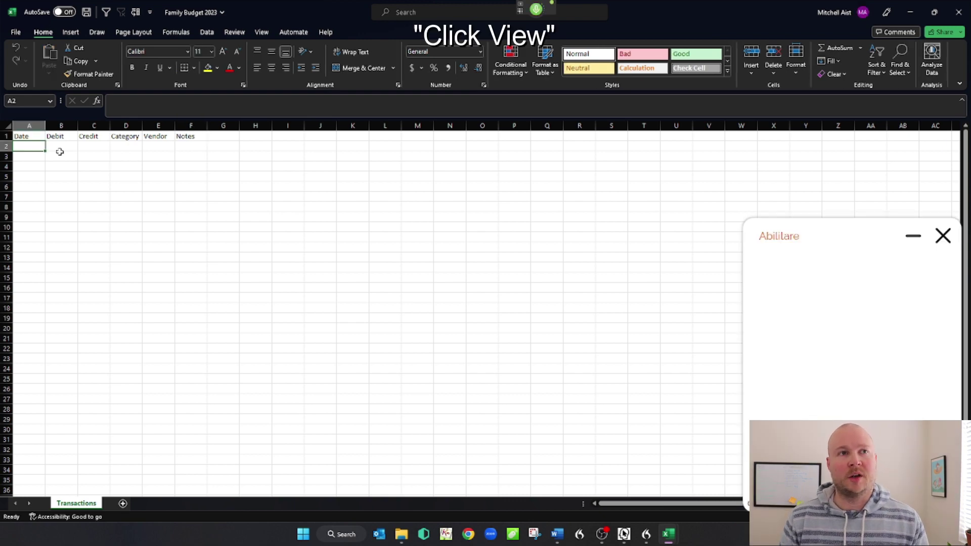
# - Freeze the top row of the Transactions sheet and save the workbook
pyautogui.click(262, 32)
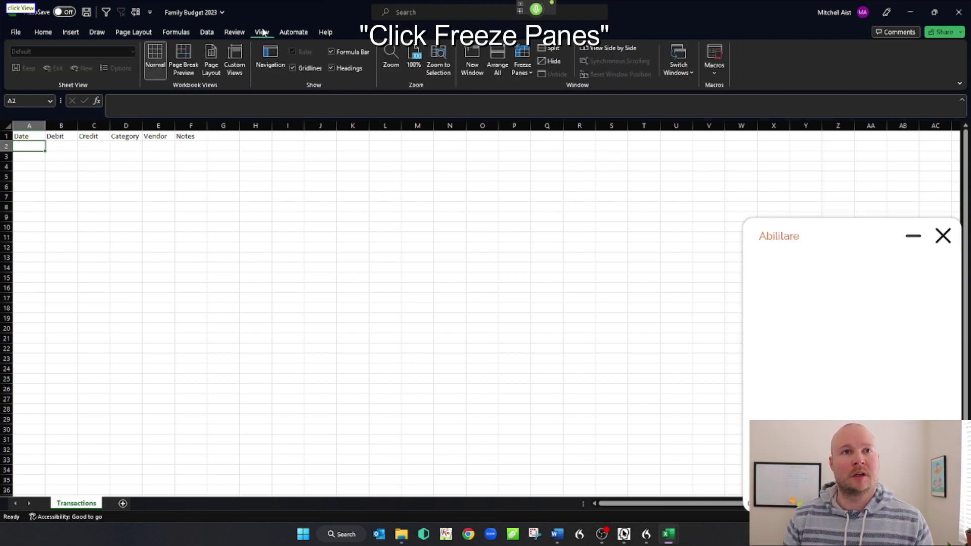
pyautogui.hotkey('alt', 'w')
pyautogui.press('f')
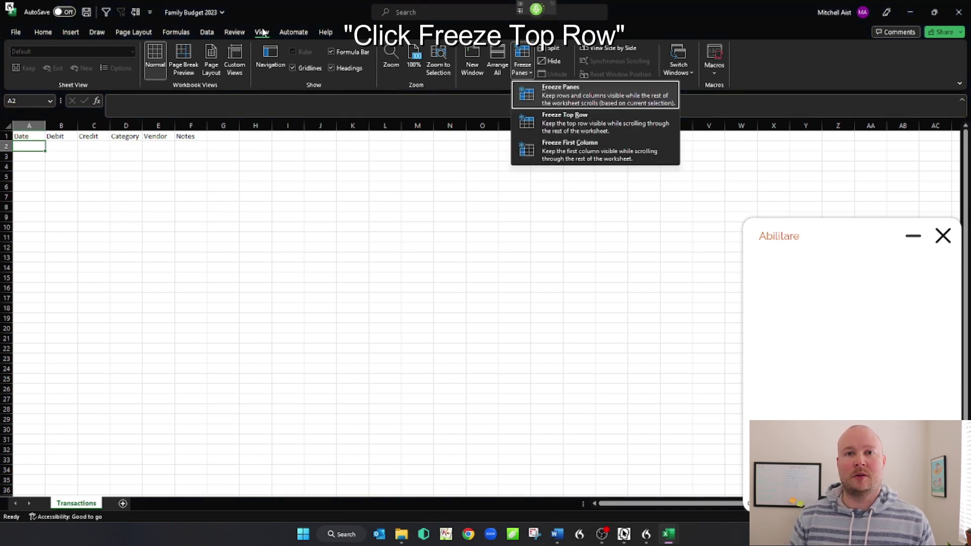
pyautogui.press('r')
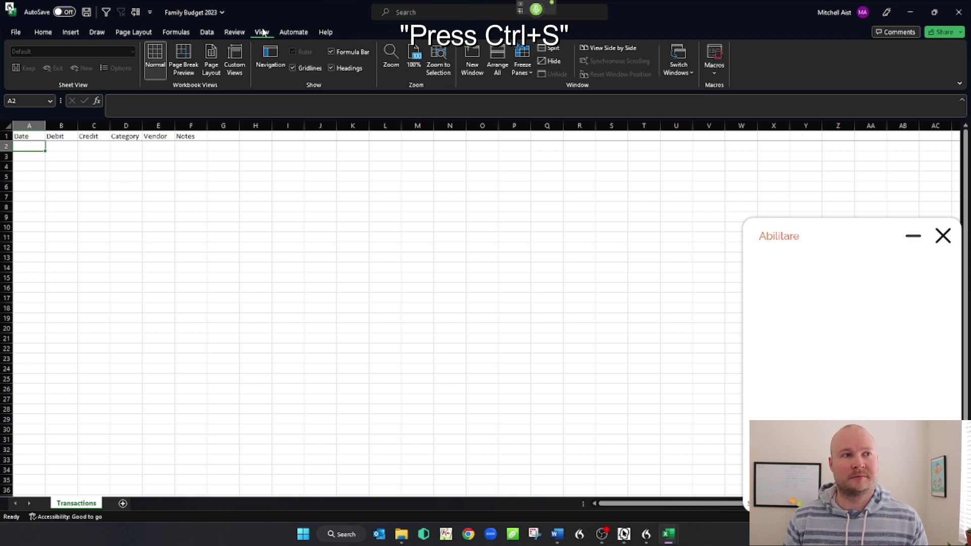
pyautogui.hotkey('ctrl', 's')
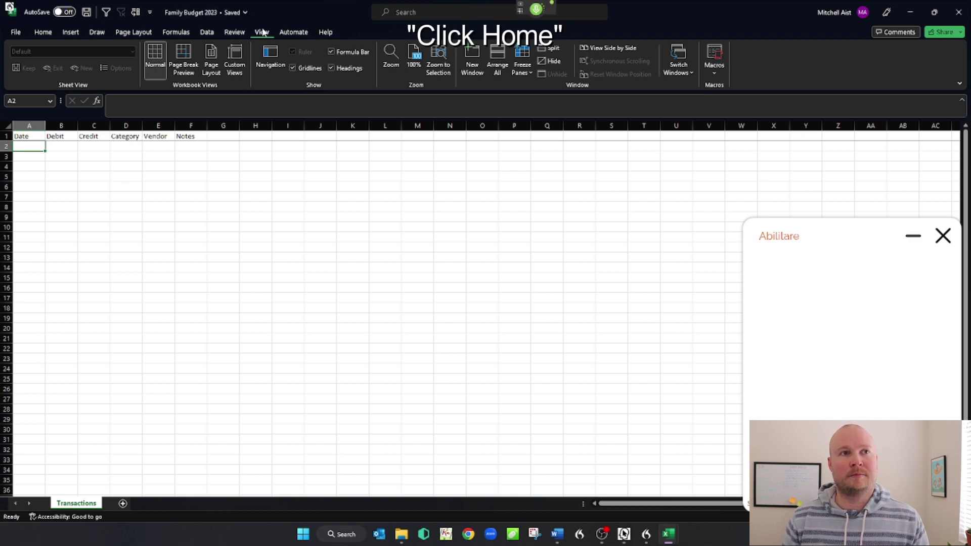
# - Create a copy of the Transactions sheet at the end of the same workbook
pyautogui.click(43, 32)
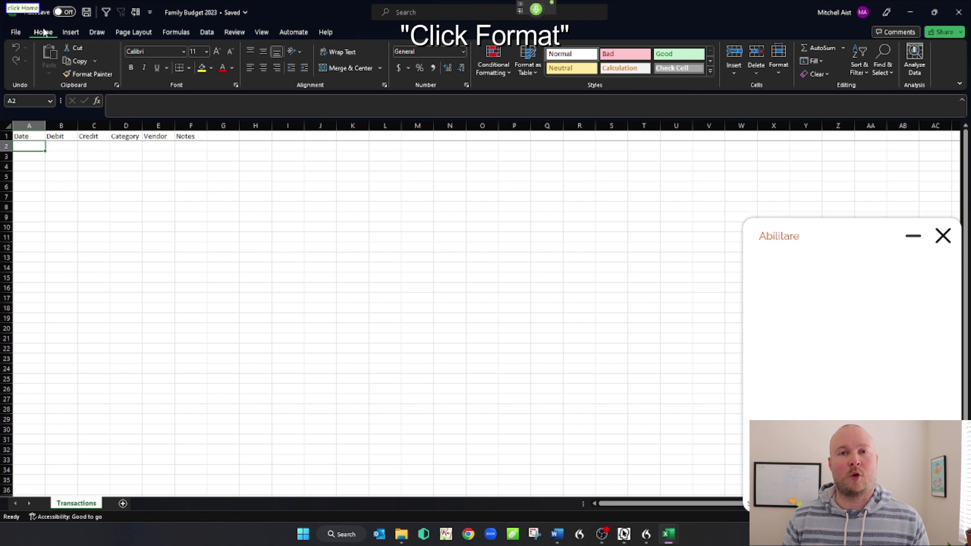
pyautogui.hotkey('alt', 'h')
pyautogui.press('o')
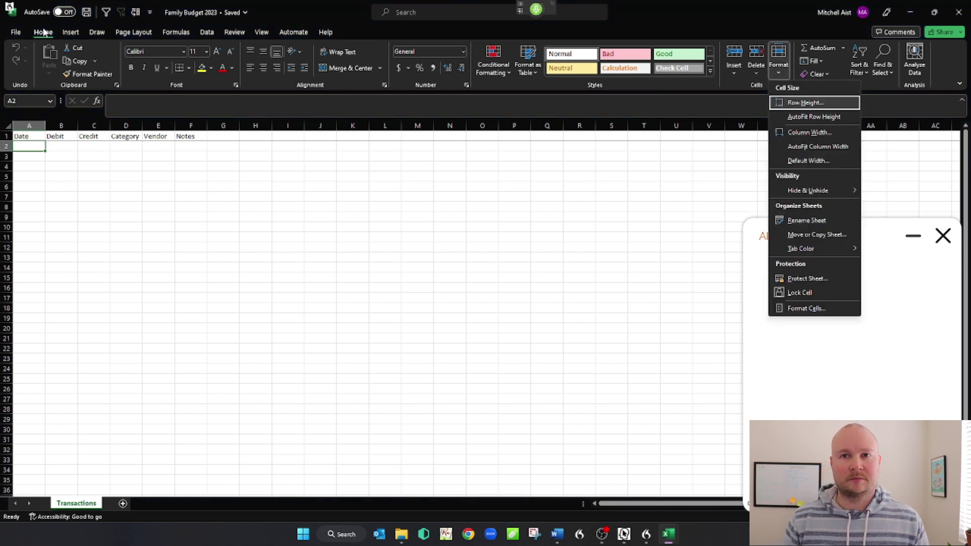
pyautogui.press('m')
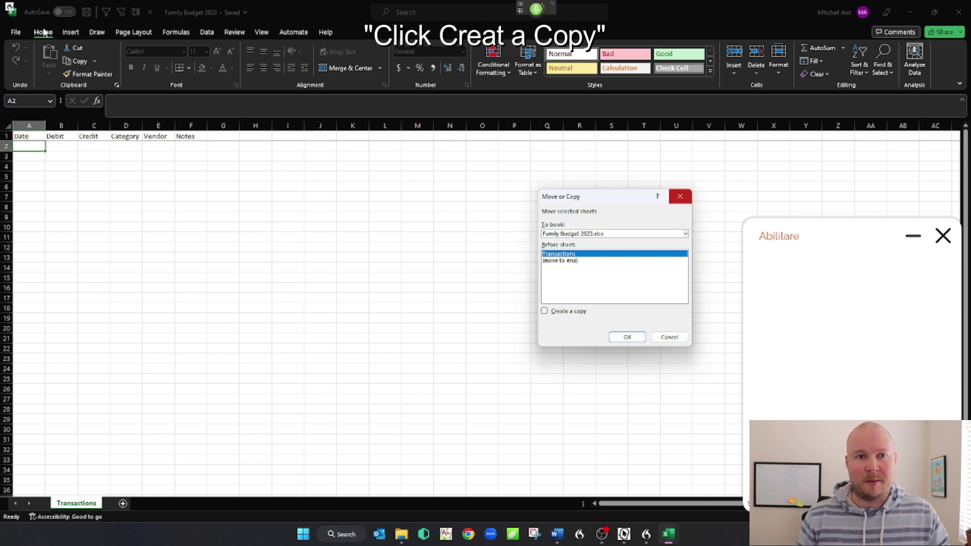
pyautogui.hotkey('alt', 'c')
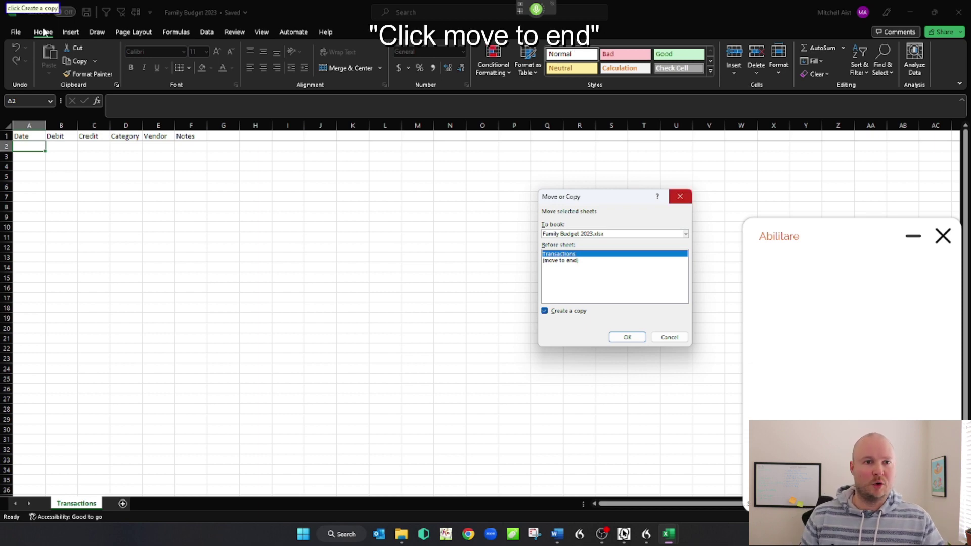
pyautogui.press('Down')
pyautogui.press('Return')
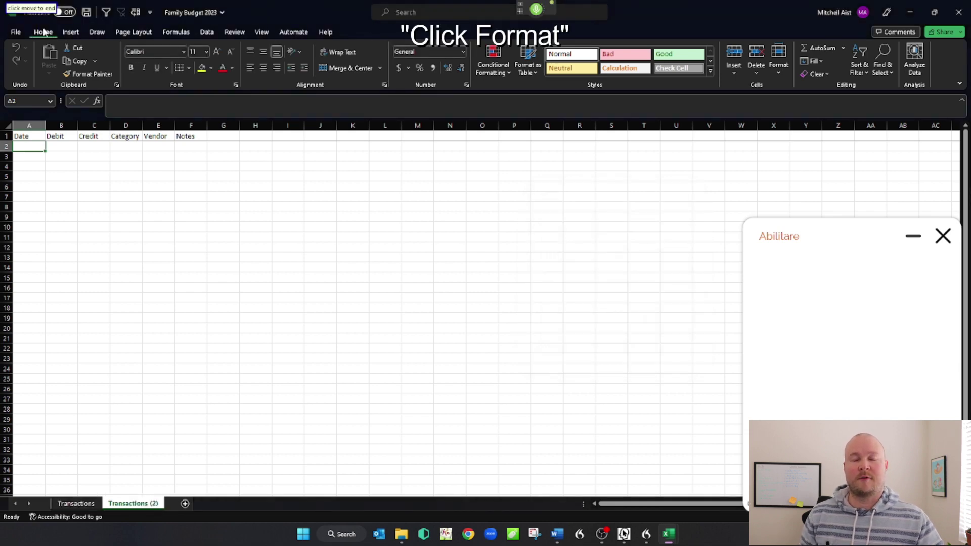
# - Rename the copied Transactions sheet as Data Validation and clear the contents of all its cells
pyautogui.hotkey('alt', 'h')
pyautogui.press('o')
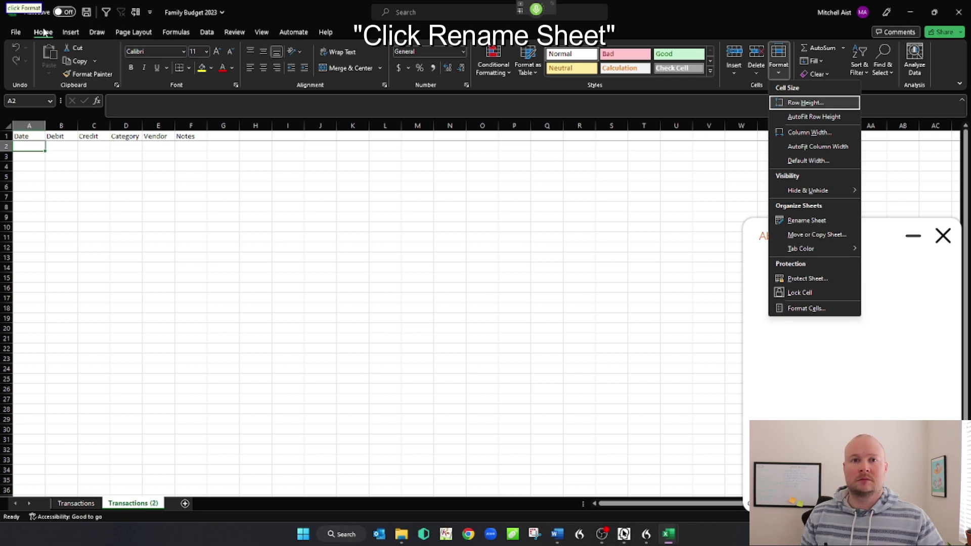
pyautogui.press('r')
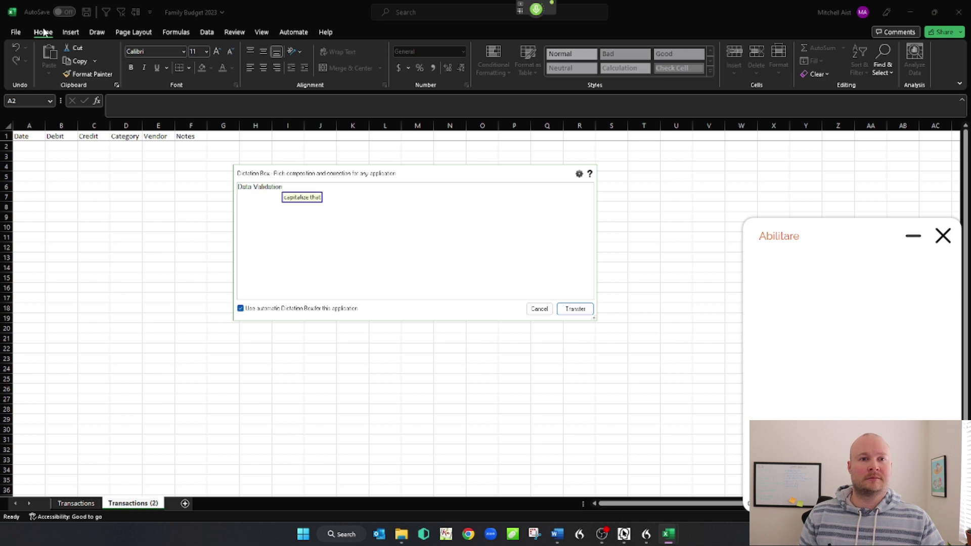
pyautogui.click(575, 308)
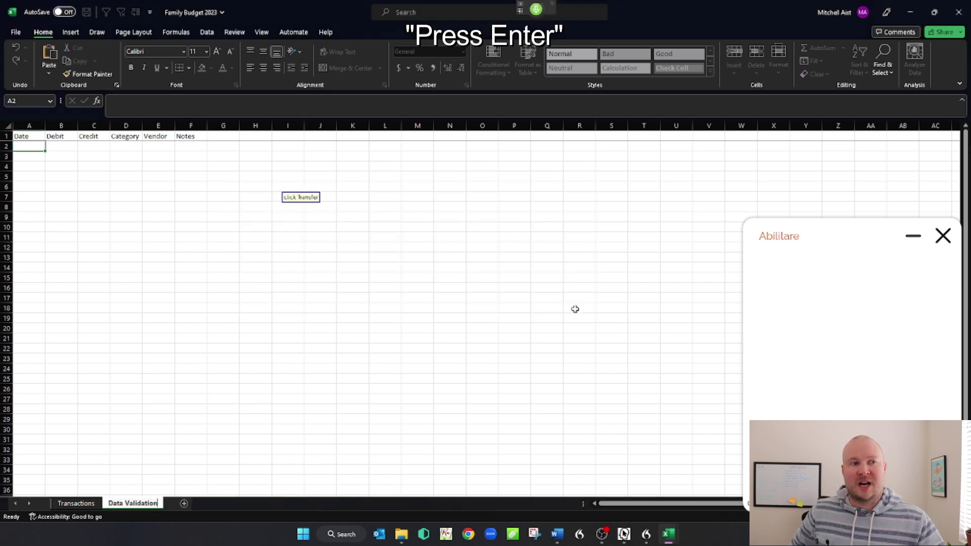
pyautogui.press('Return')
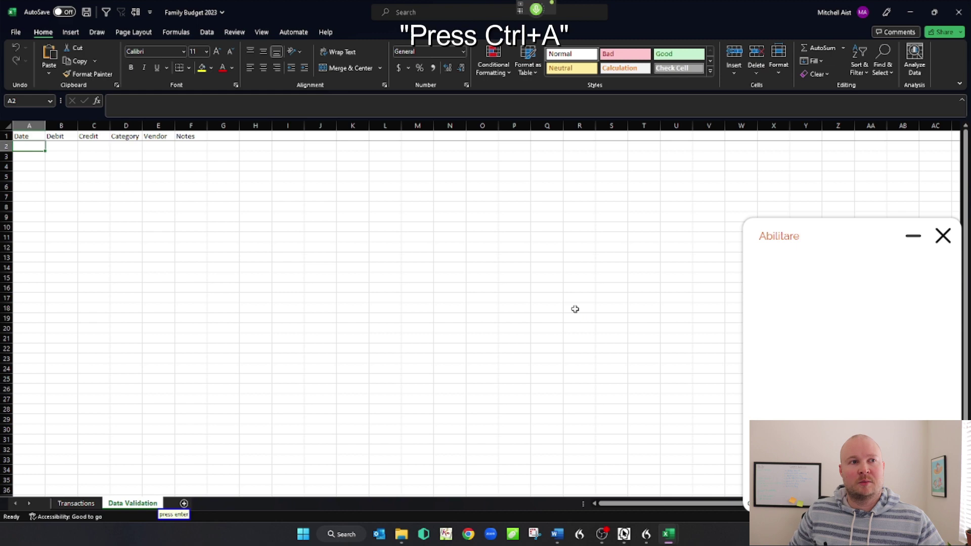
pyautogui.hotkey('ctrl', 'a')
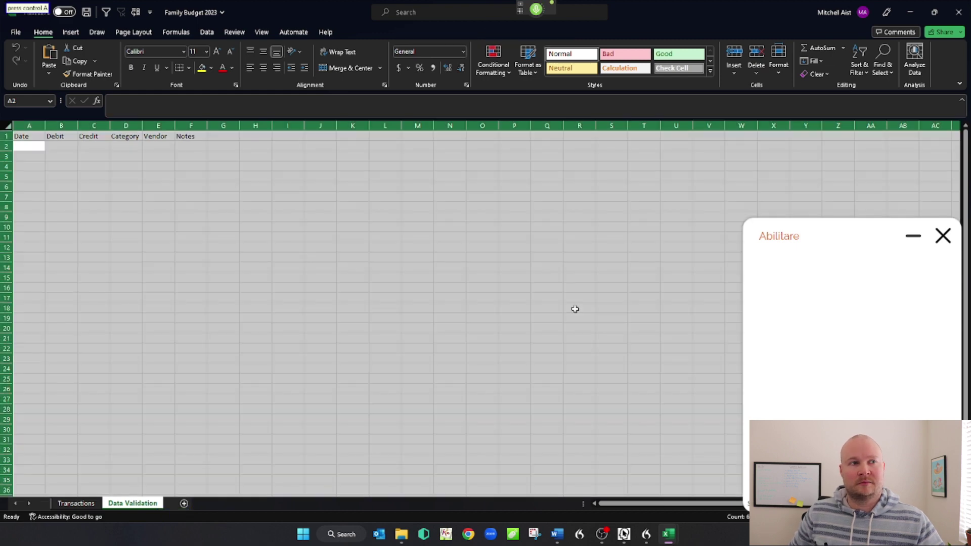
pyautogui.press('Delete')
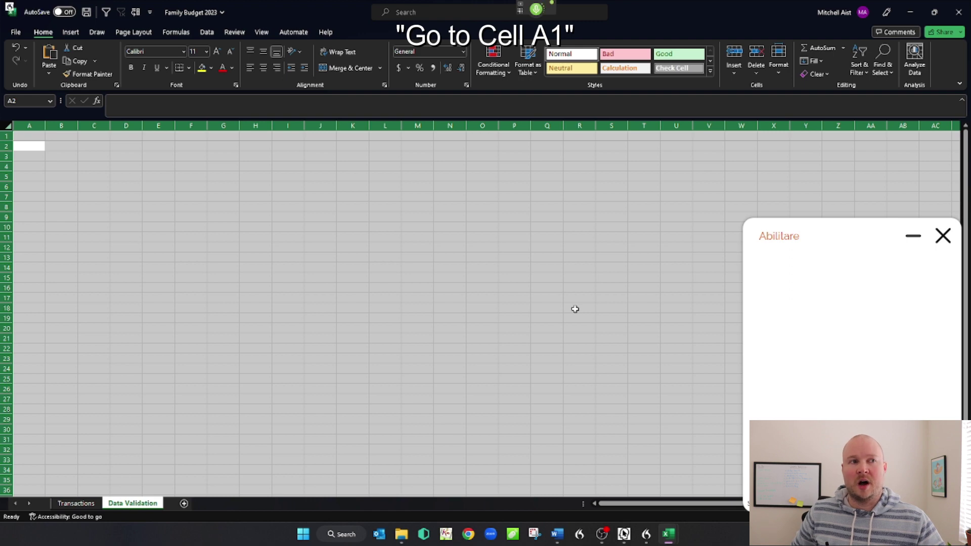
# - Enter the heading Categories in cell A1 of the Data Validation sheet and Bills in A2
pyautogui.hotkey('ctrl', 'Home')
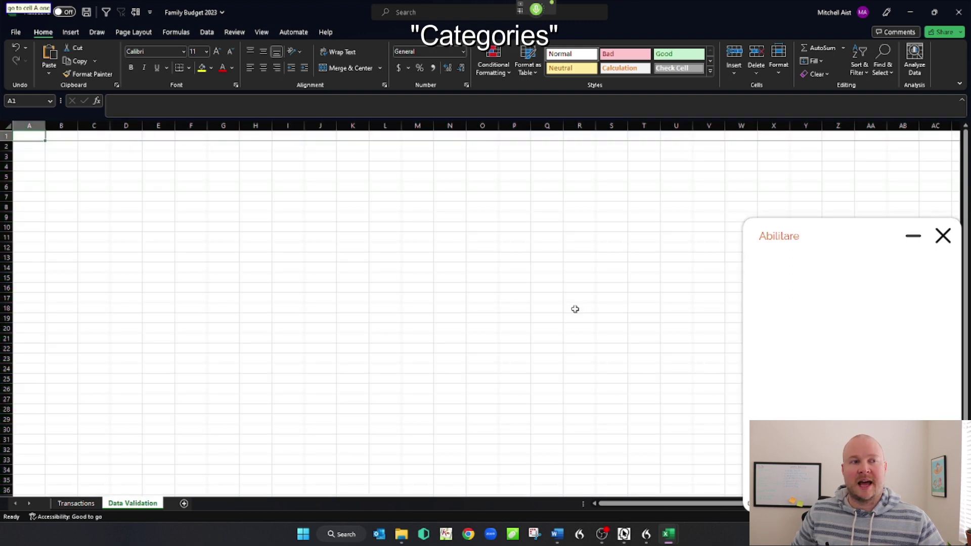
pyautogui.write('Categories')
pyautogui.press('Return')
pyautogui.write('scratch that')
pyautogui.press('Escape')
pyautogui.press('Up')
pyautogui.press('Down')
pyautogui.write('press enter')
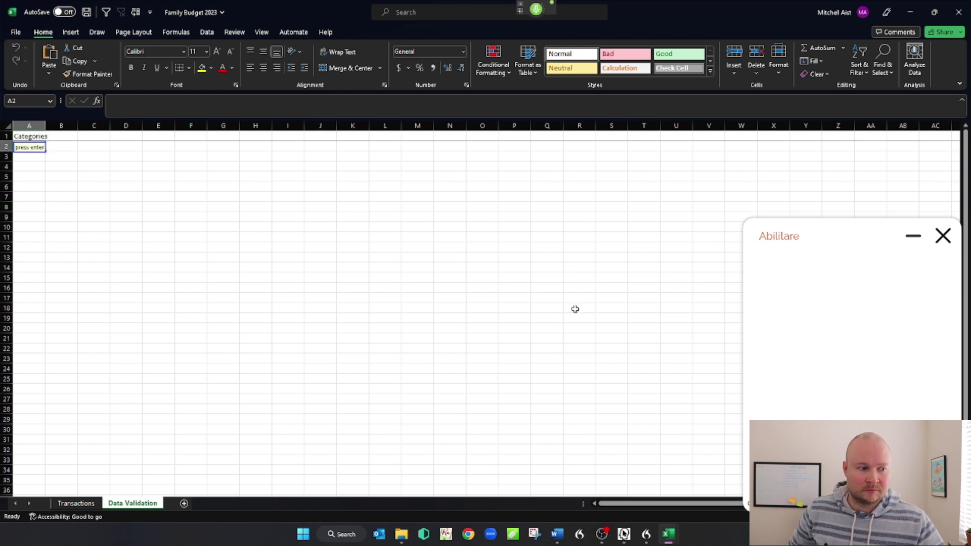
pyautogui.press('Escape')
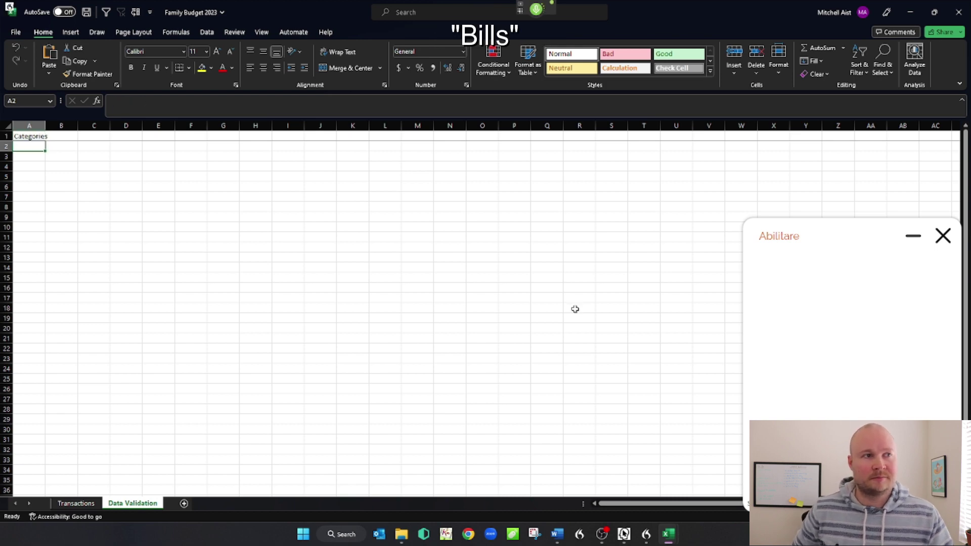
pyautogui.write('Bills')
pyautogui.press('Return')
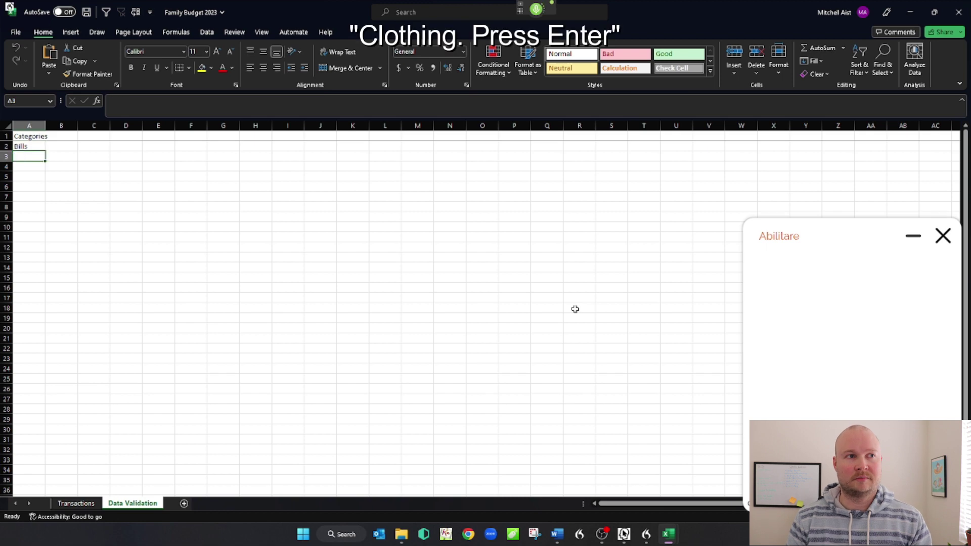
# - List the categories Clothing, Entertainment, Gas/auto, Groceries and Rent/mortgage in cells A3 to A7
pyautogui.write('Clothing')
pyautogui.press('Return')
pyautogui.write('Entertainment')
pyautogui.press('Return')
pyautogui.write('press enter')
pyautogui.press('Escape')
pyautogui.write('Gas/auto')
pyautogui.press('Return')
pyautogui.write('Groceries')
pyautogui.press('Return')
pyautogui.write('Rent/mortgage')
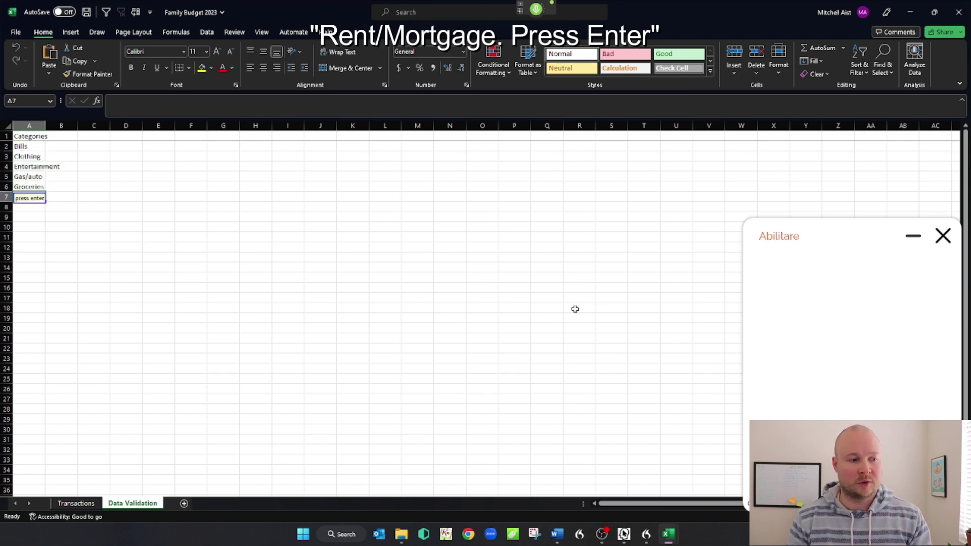
pyautogui.press('Return')
# - Add the categories Take out, Gifts, Work income and Fitness in cells A8 to A11
pyautogui.write('Take out')
pyautogui.press('Return')
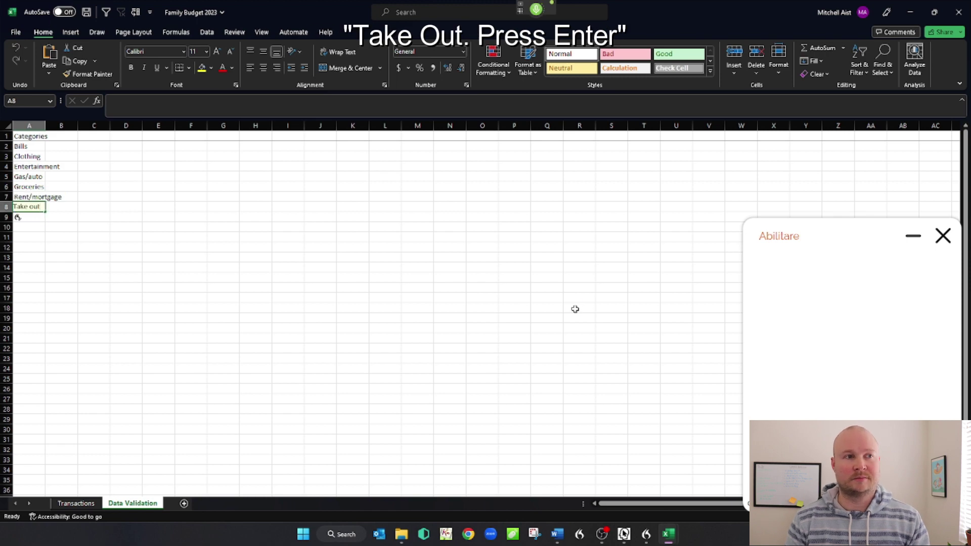
pyautogui.write('Gifts')
pyautogui.press('Return')
pyautogui.write('press enter')
pyautogui.press('Escape')
pyautogui.write('Work income')
pyautogui.press('Return')
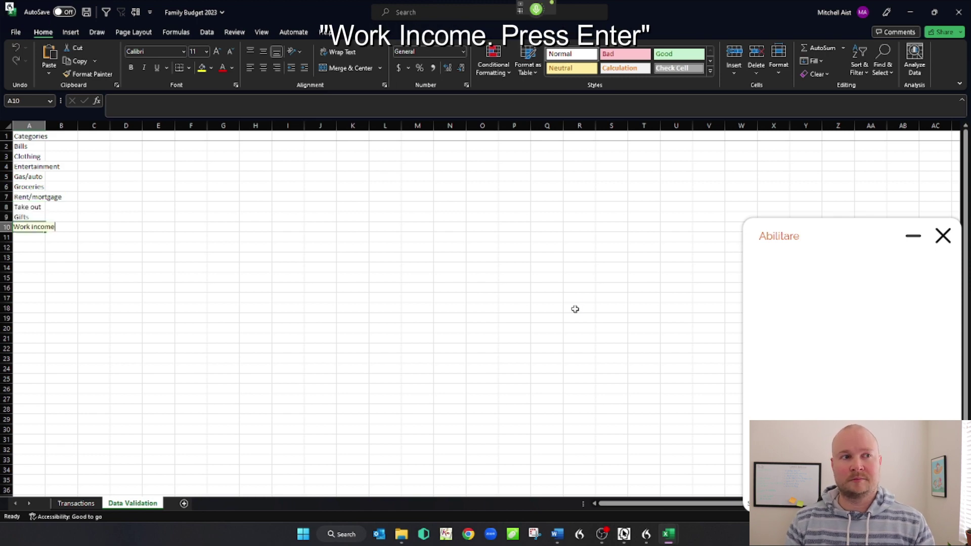
pyautogui.write('Fitness')
pyautogui.press('Return')
pyautogui.write('press enter')
pyautogui.press('Escape')
# - Add a filter to the Categories heading, sort the list from A to Z and save the workbook
pyautogui.hotkey('ctrl', 'Up')
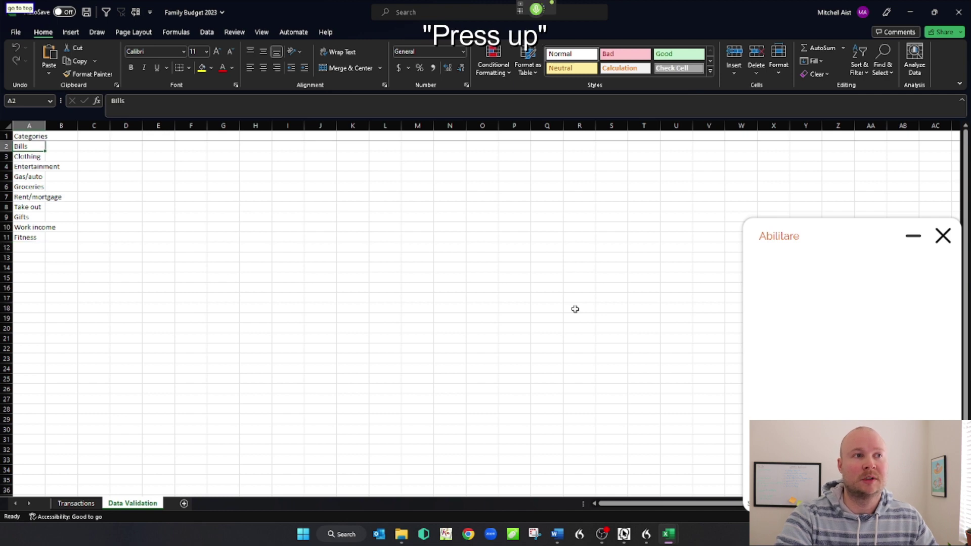
pyautogui.press('Up')
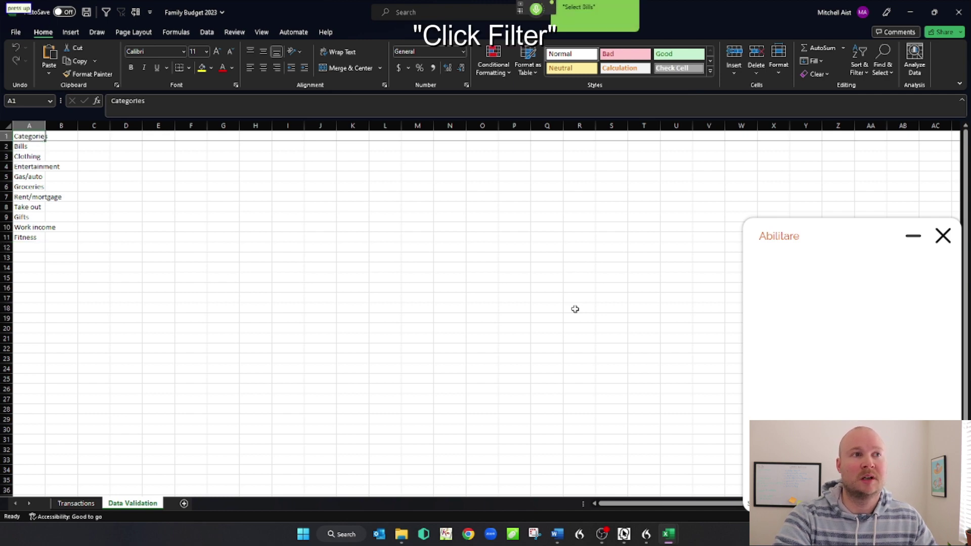
pyautogui.hotkey('ctrl', 'shift', 'l')
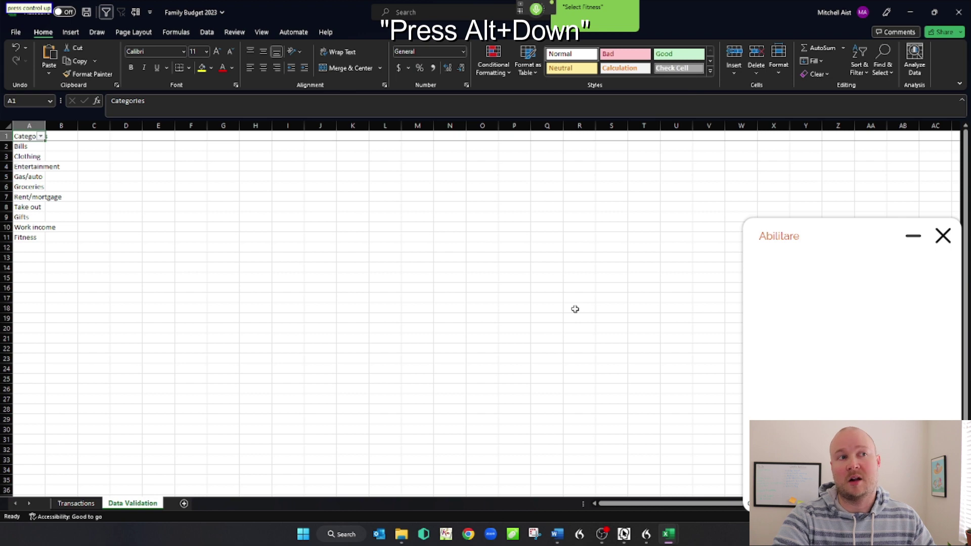
pyautogui.hotkey('alt', 'Down')
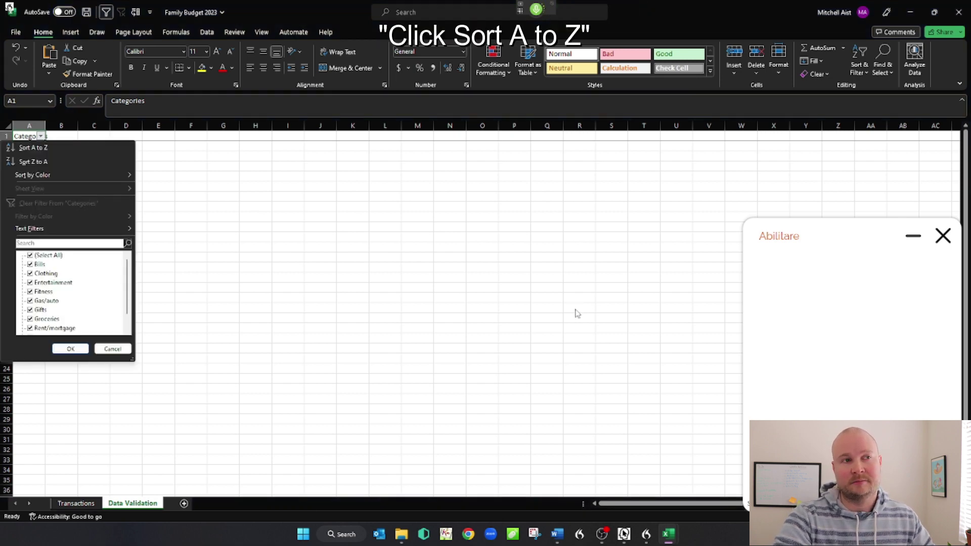
pyautogui.press('s')
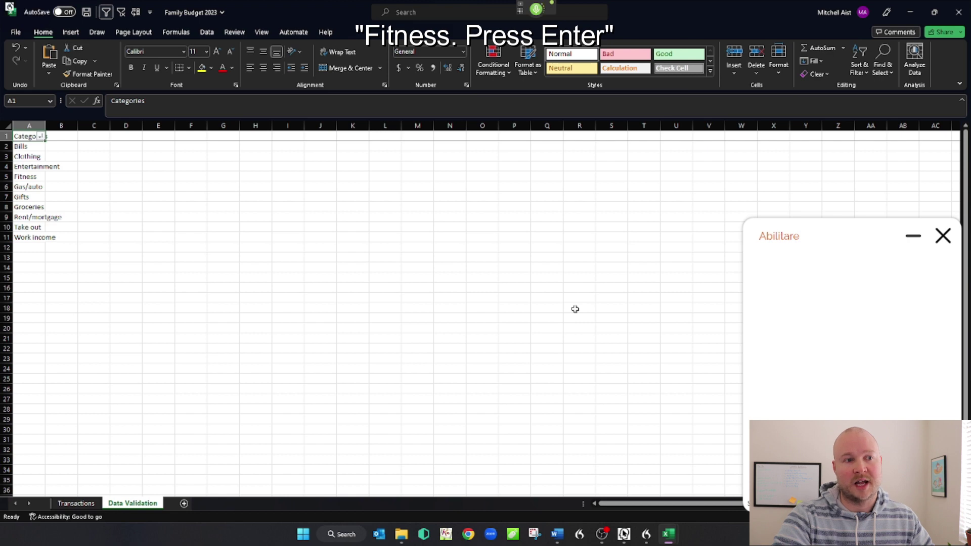
pyautogui.hotkey('ctrl', 's')
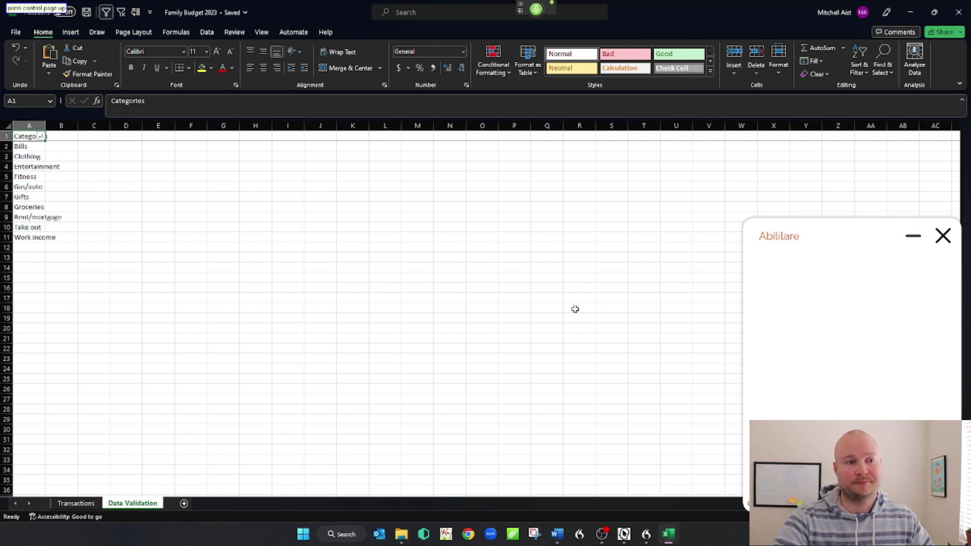
# - Set the data validation of column D, Category, on the Transactions sheet to allow a List
pyautogui.hotkey('ctrl', 'pageup')
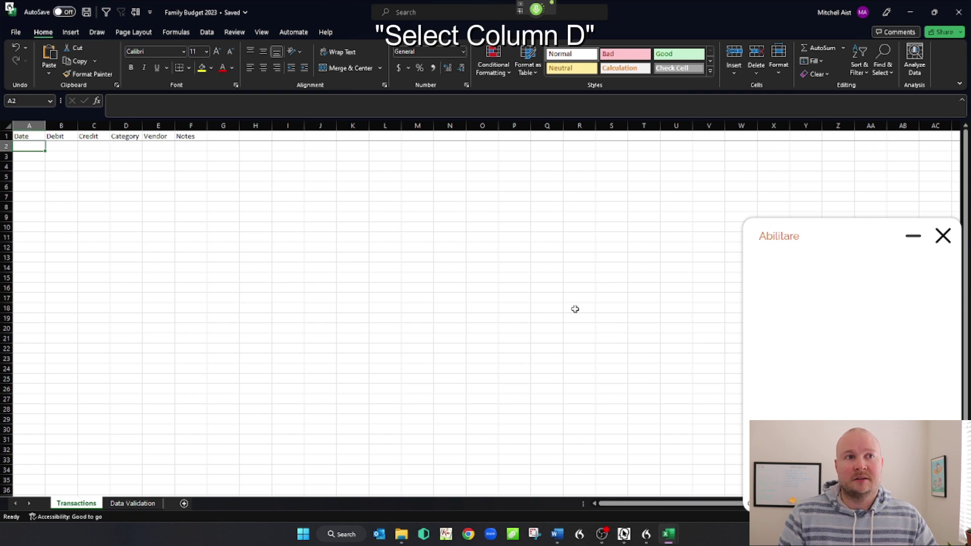
pyautogui.hotkey('ctrl', 'space')
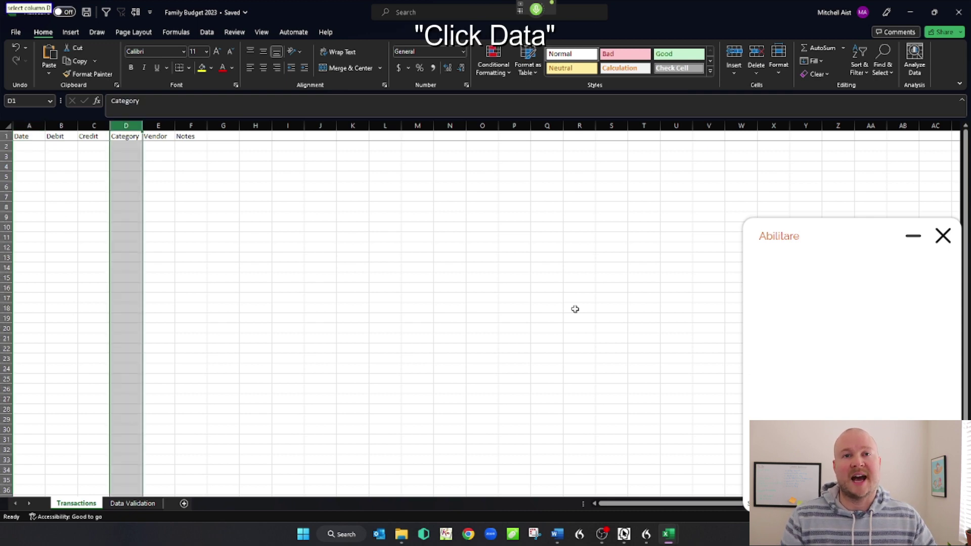
pyautogui.click(207, 31)
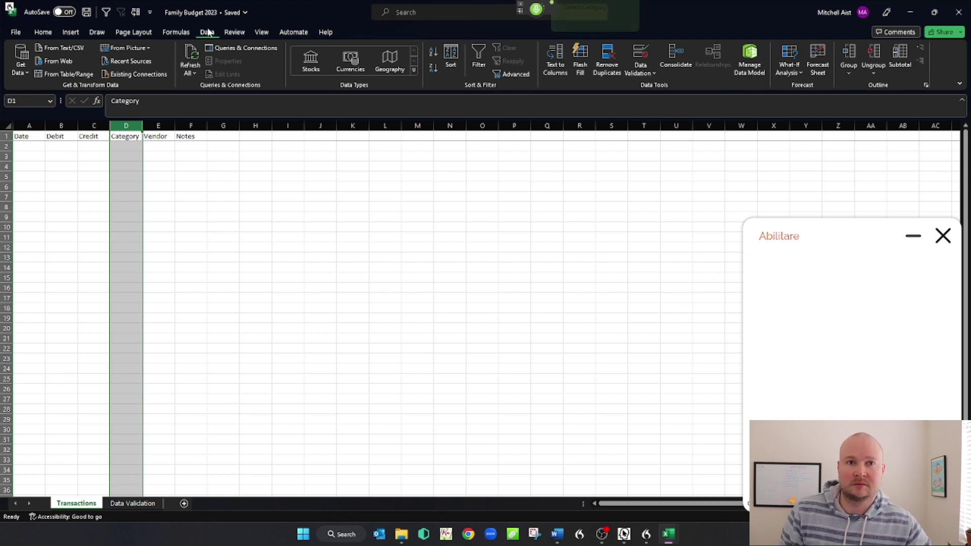
pyautogui.hotkey('alt', 'a')
pyautogui.press('v')
pyautogui.press('v')
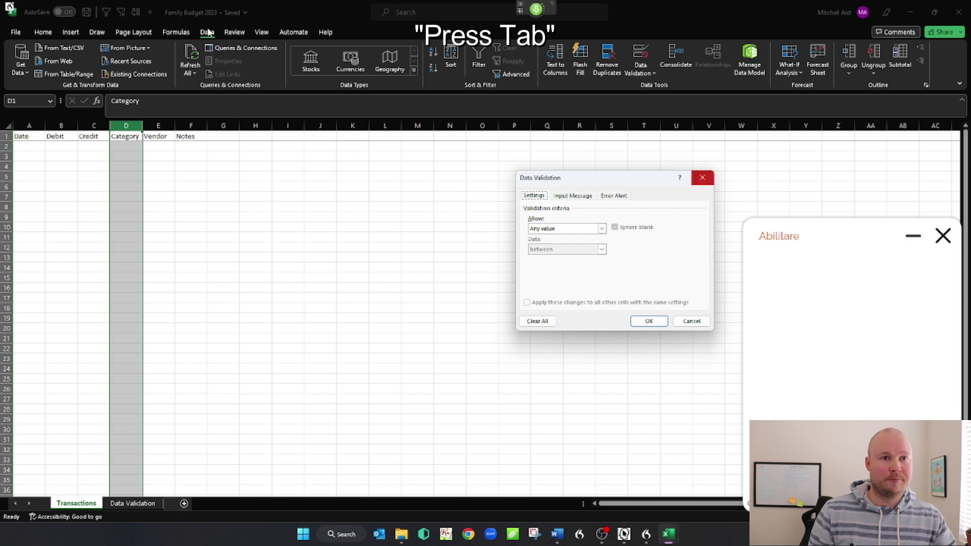
pyautogui.press('Tab')
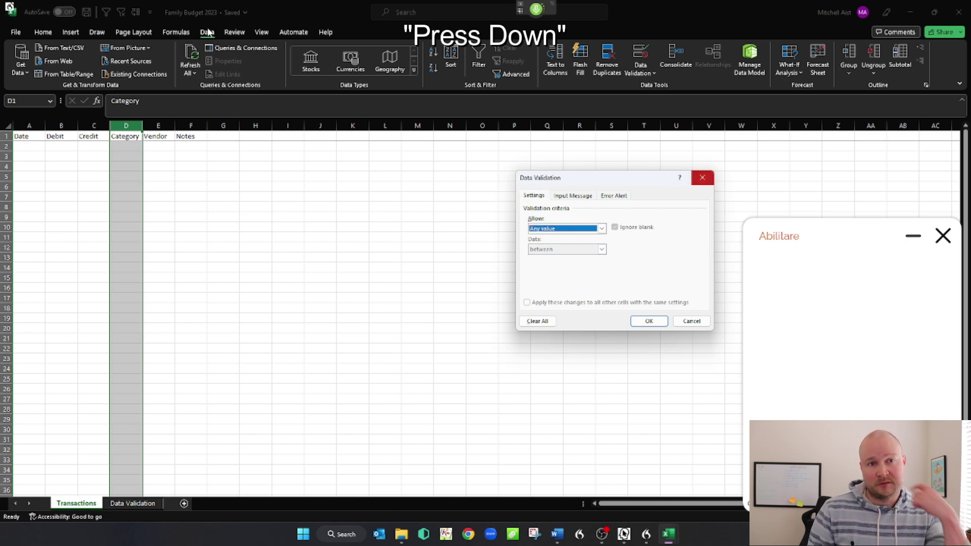
pyautogui.press('Down')
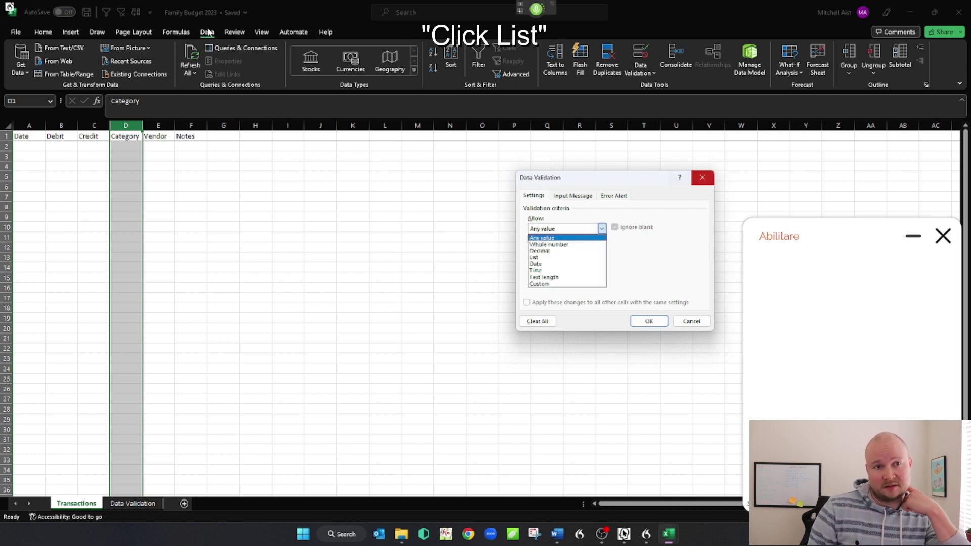
pyautogui.press('Down')
pyautogui.press('Down')
pyautogui.press('Down')
pyautogui.press('Return')
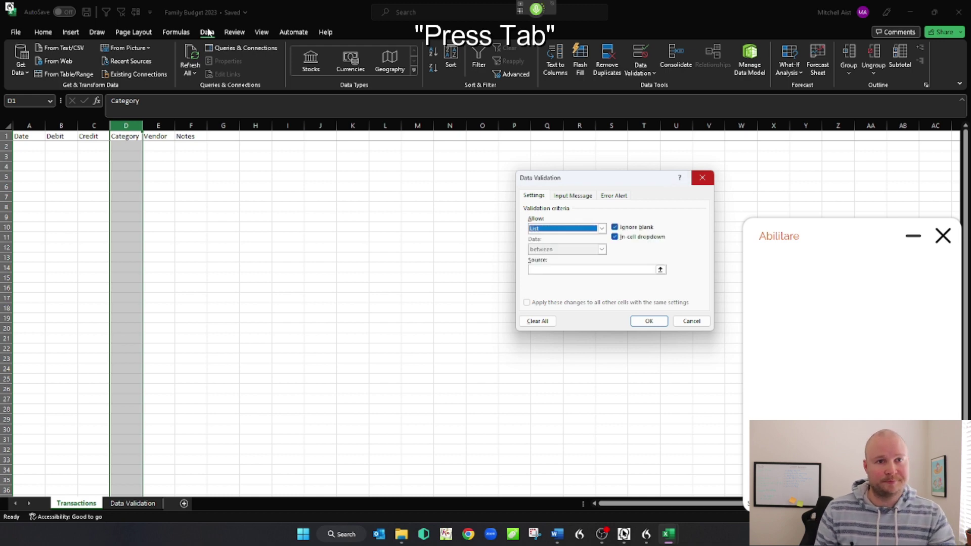
# - Use cells A2 to A11 of the Data Validation sheet as the list source and apply the validation
pyautogui.press('Tab')
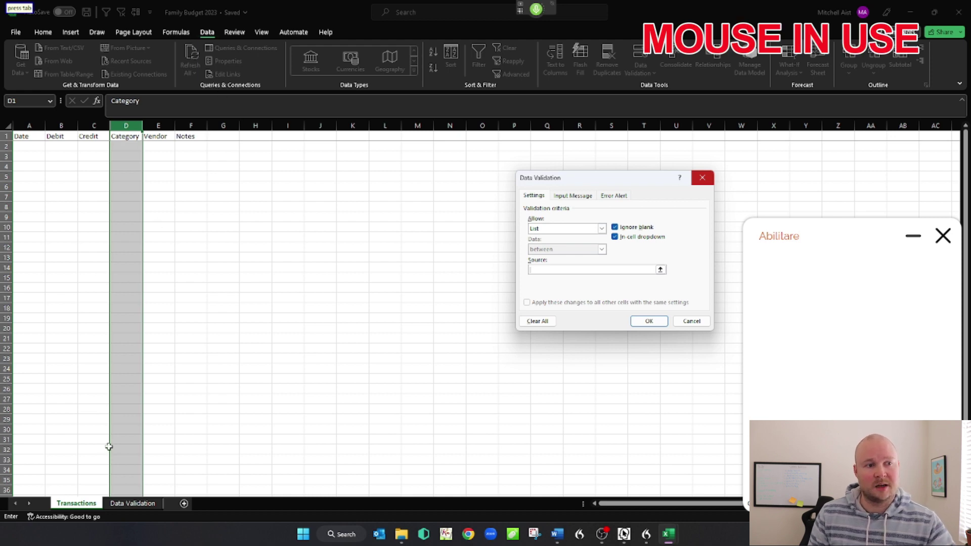
pyautogui.click(133, 503)
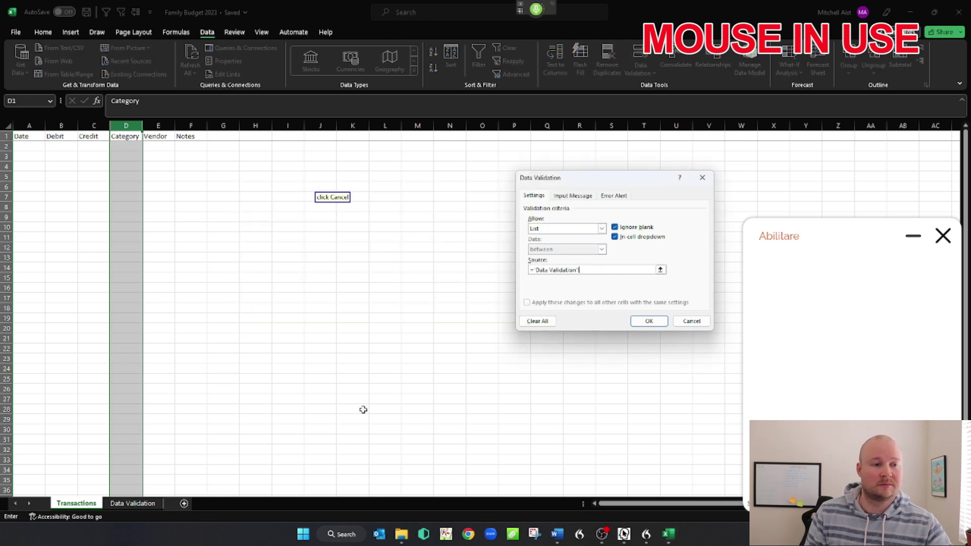
pyautogui.click(134, 504)
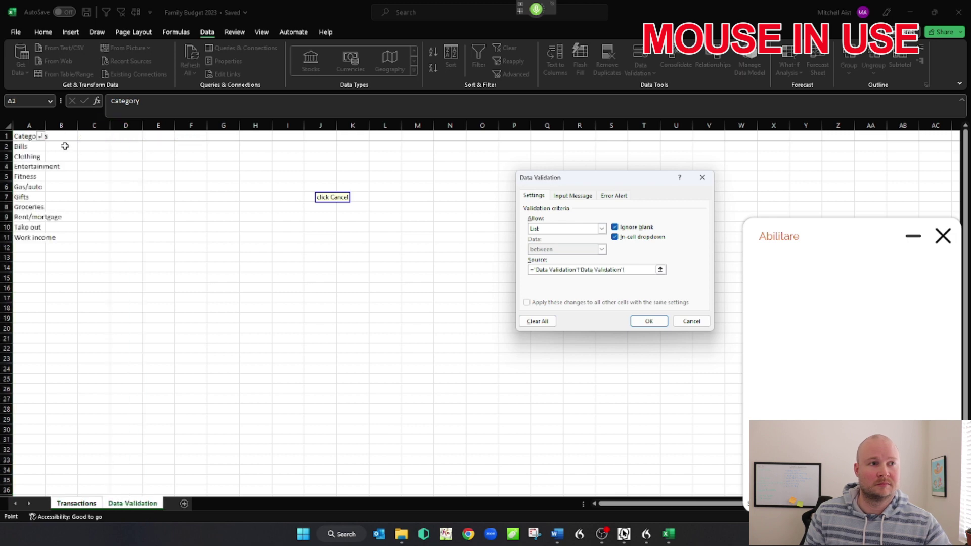
pyautogui.moveTo(21, 148); pyautogui.dragTo(13, 240)
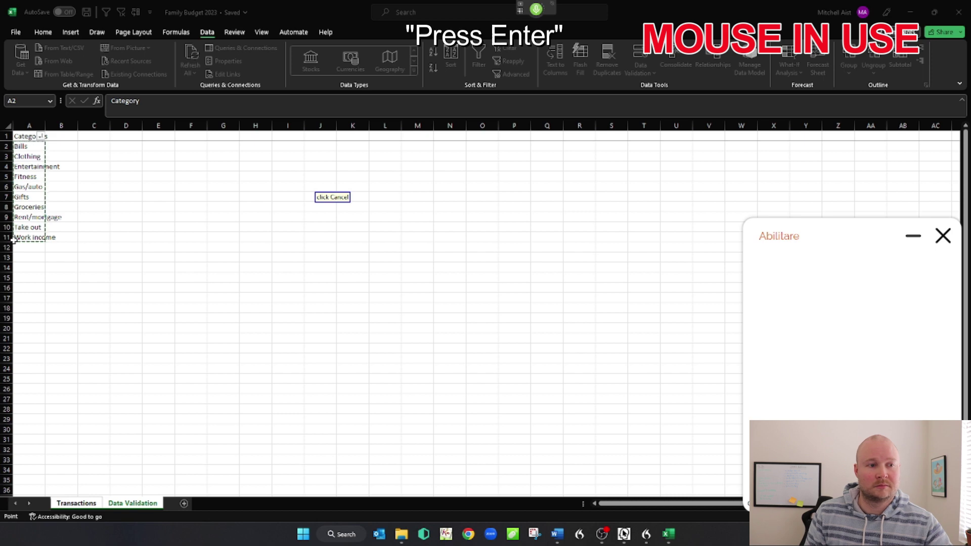
pyautogui.press('Return')
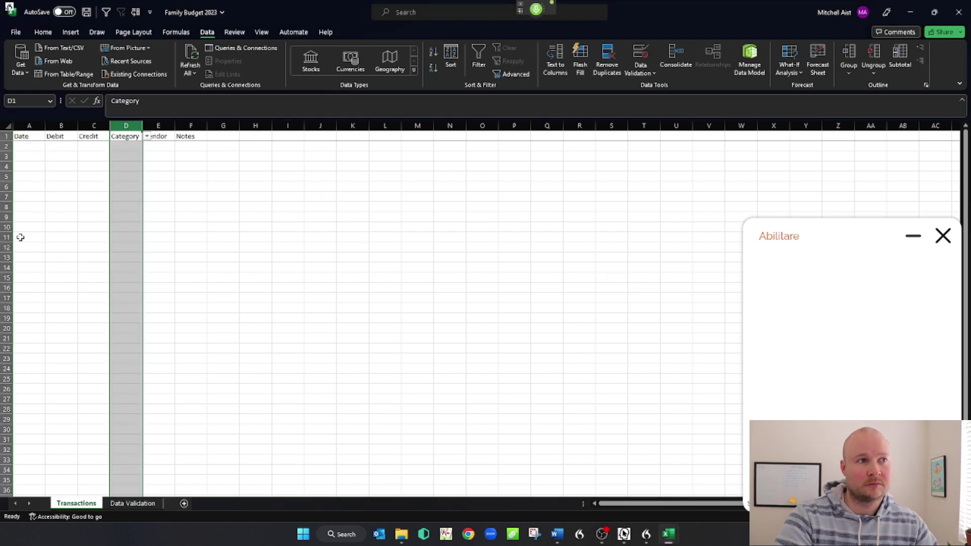
# - Open the Checking Accounts Transactions workbook from the Dragon Tutorial #3 folder
pyautogui.hotkey('alt', 'f')
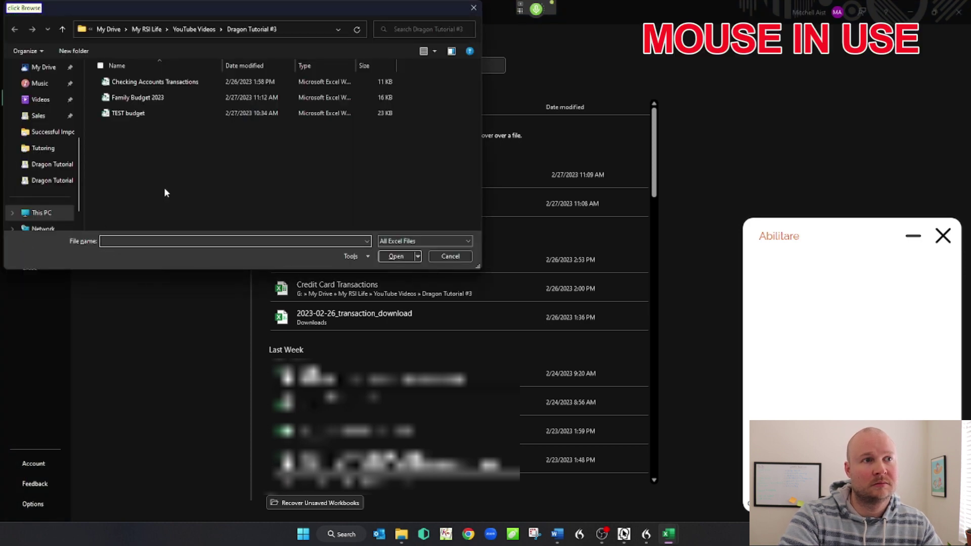
pyautogui.click(169, 86)
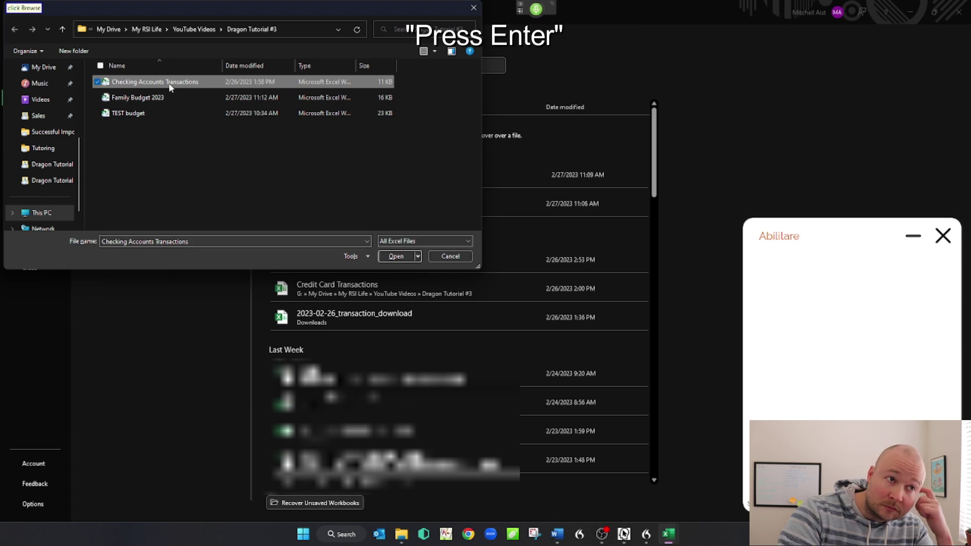
pyautogui.press('Return')
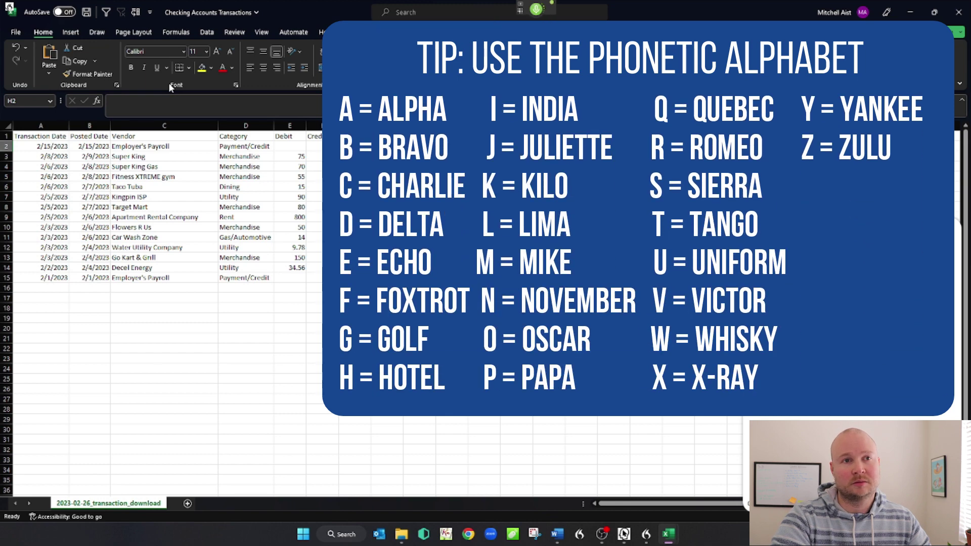
# - Copy the transaction dates in cells A2 to A15, without the header
pyautogui.press('Home')
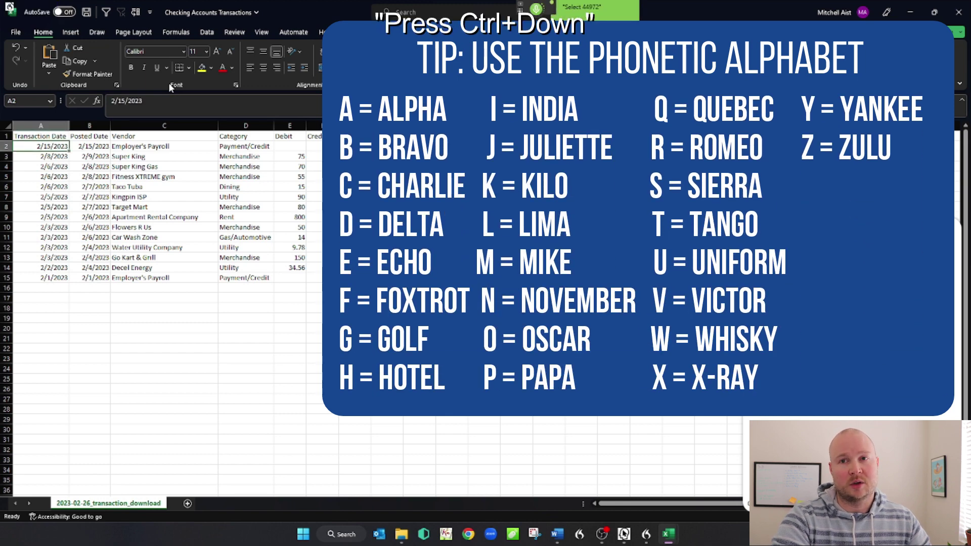
pyautogui.hotkey('ctrl', 'Down')
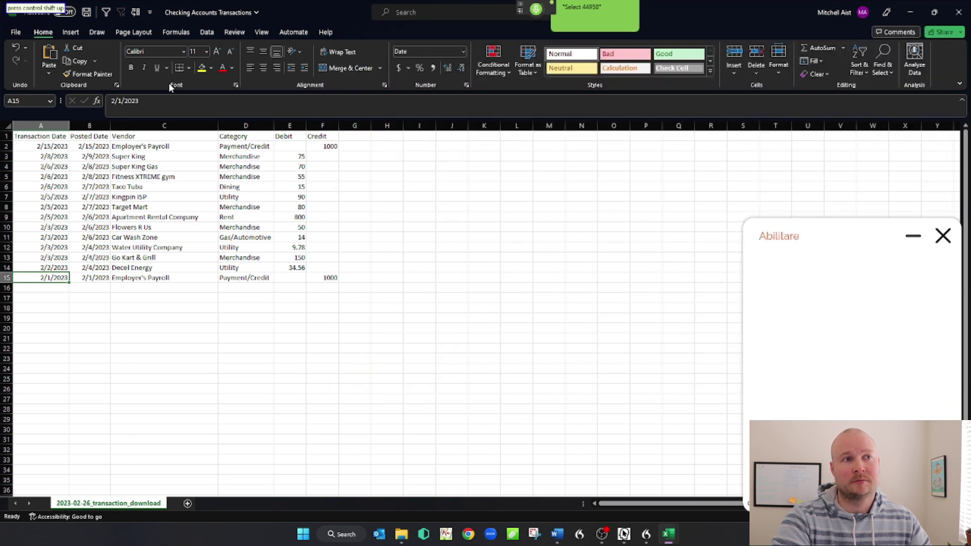
pyautogui.hotkey('ctrl', 'shift', 'Up')
pyautogui.hotkey('shift', 'Down')
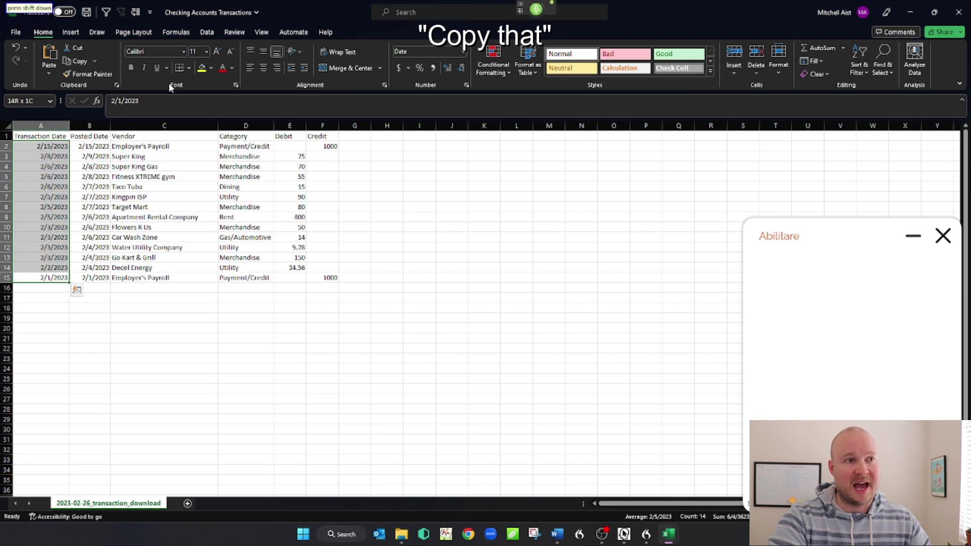
pyautogui.hotkey('ctrl', 'c')
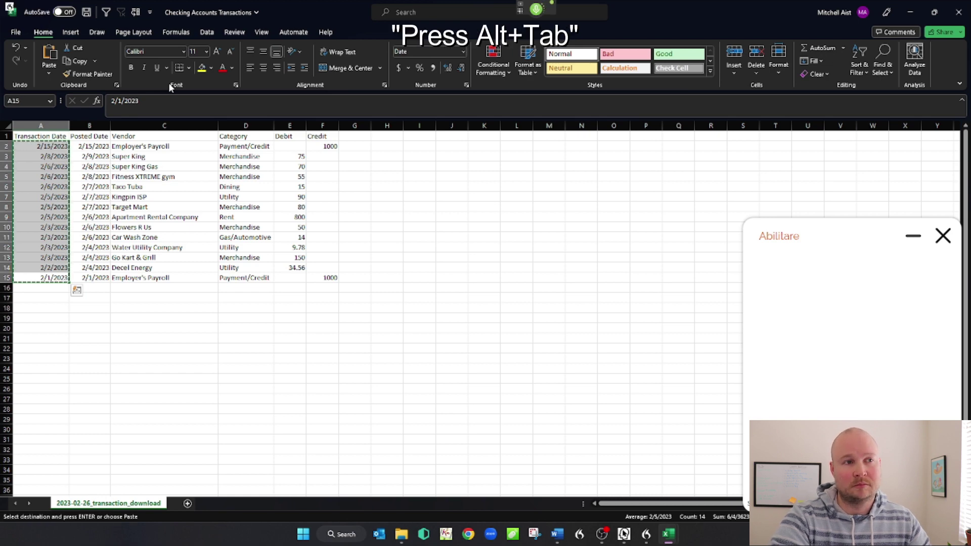
# - Paste the copied dates into the Date column of the Family Budget 2023 workbook starting at A2, and select cell B2
pyautogui.hotkey('alt', 'Tab')
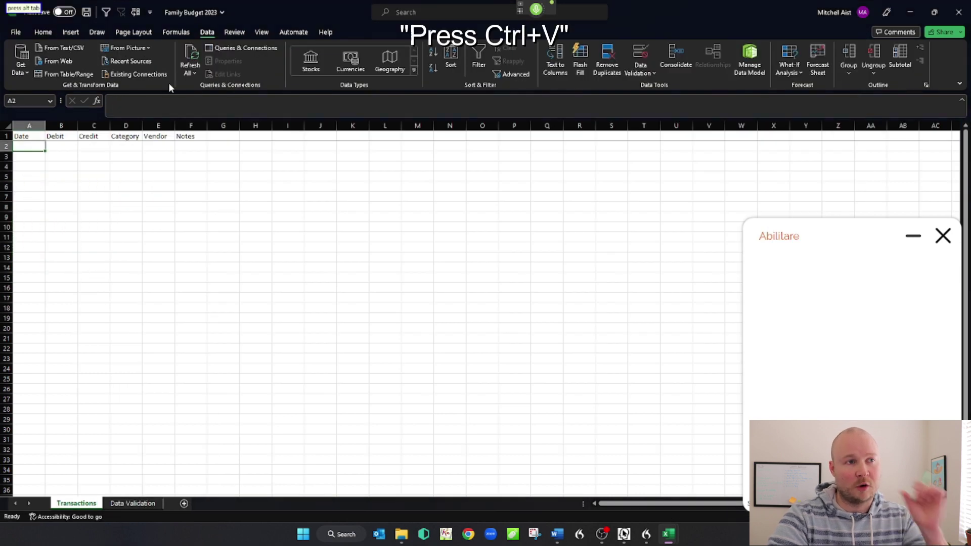
pyautogui.hotkey('ctrl', 'v')
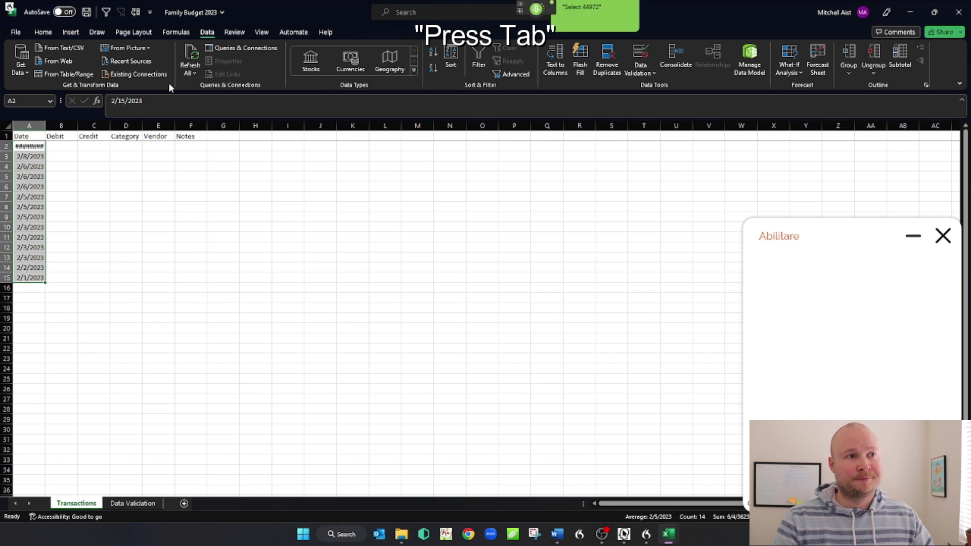
pyautogui.press('Tab')
pyautogui.press('Right')
pyautogui.press('Up')
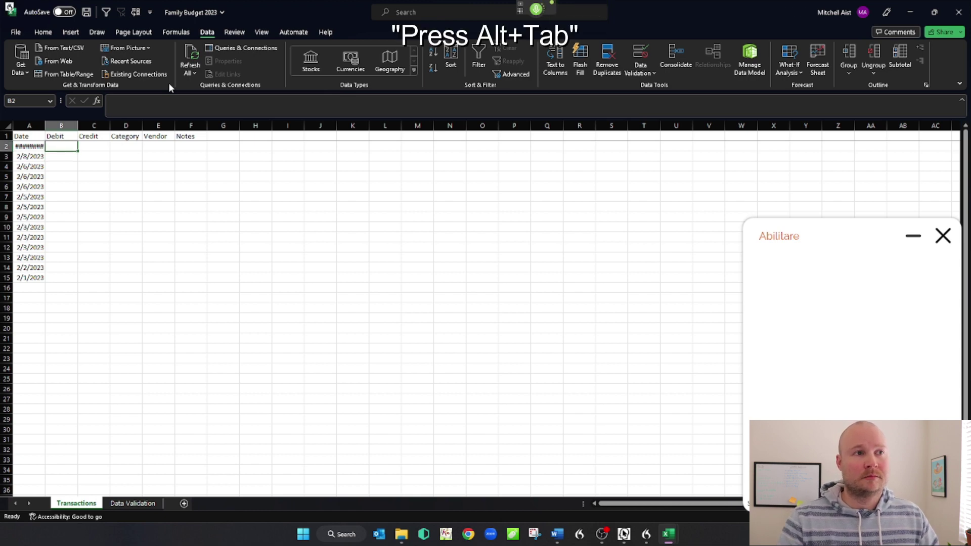
# - Copy the Debit and Credit columns from the Checking Accounts Transactions workbook and paste them into Family Budget 2023 starting at B1
pyautogui.hotkey('alt', 'Tab')
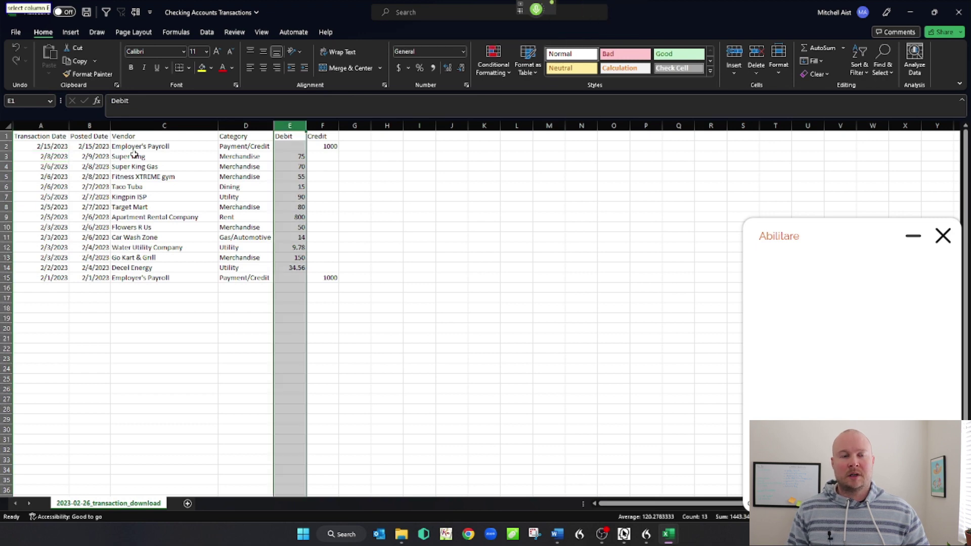
pyautogui.hotkey('shift', 'Right')
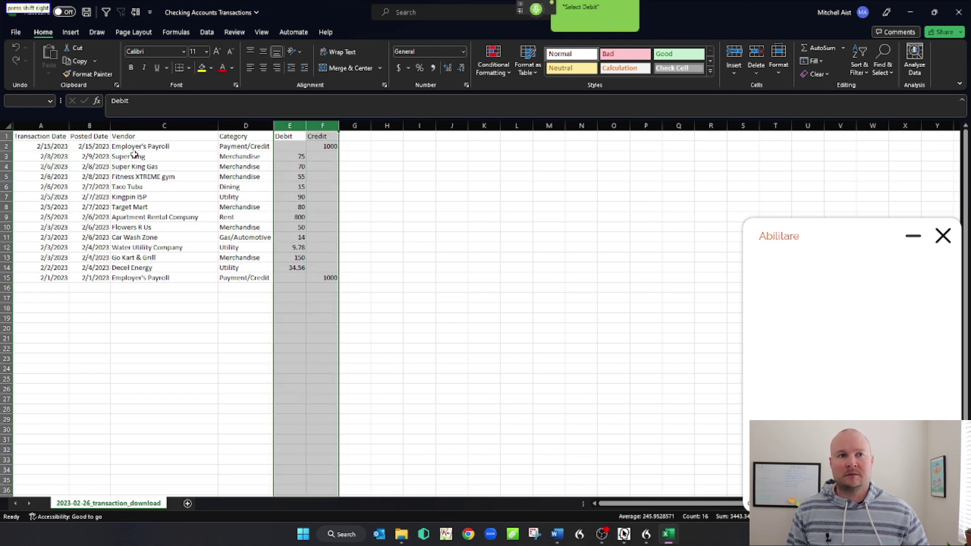
pyautogui.hotkey('ctrl', 'c')
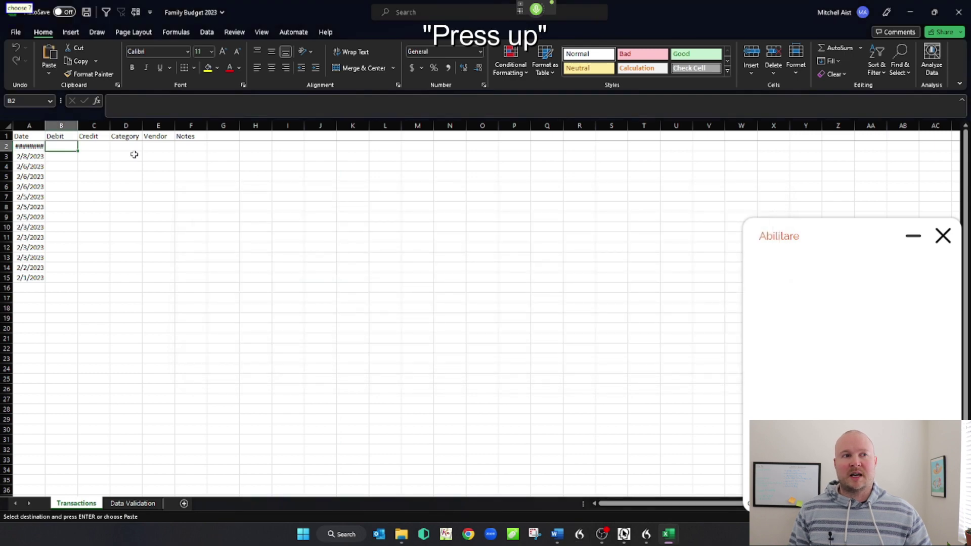
pyautogui.press('Up')
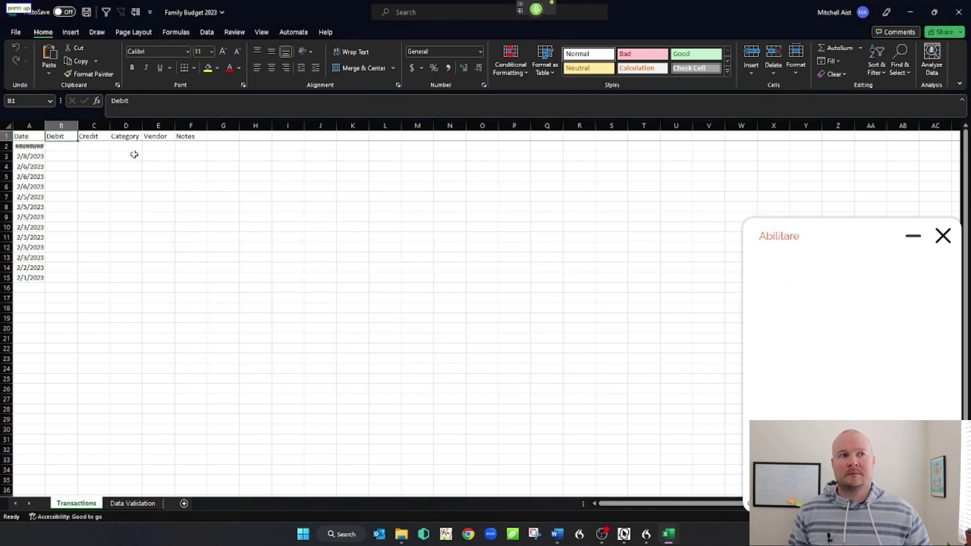
pyautogui.hotkey('ctrl', 'v')
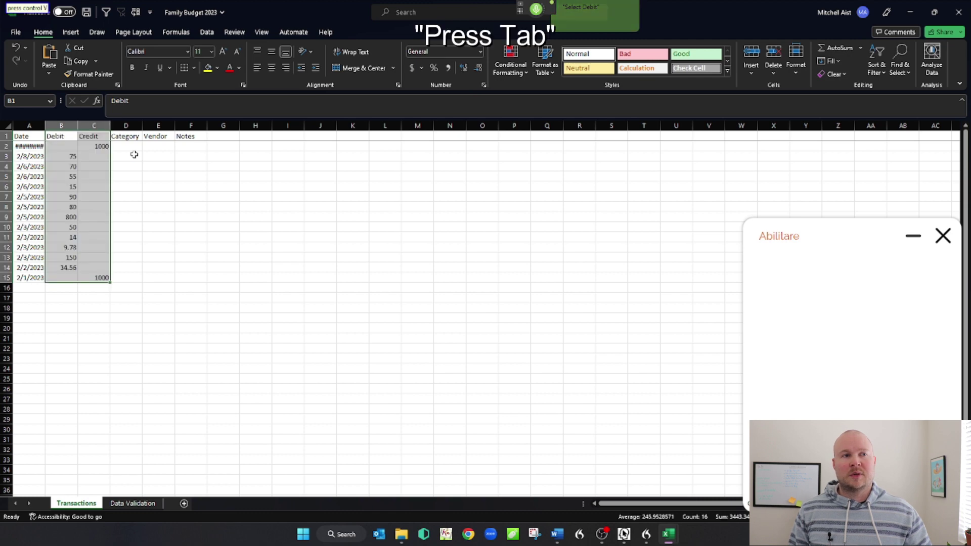
# - Copy the Vendor column from the Checking Accounts Transactions workbook and paste it into Family Budget 2023 starting at E1
pyautogui.press('Tab')
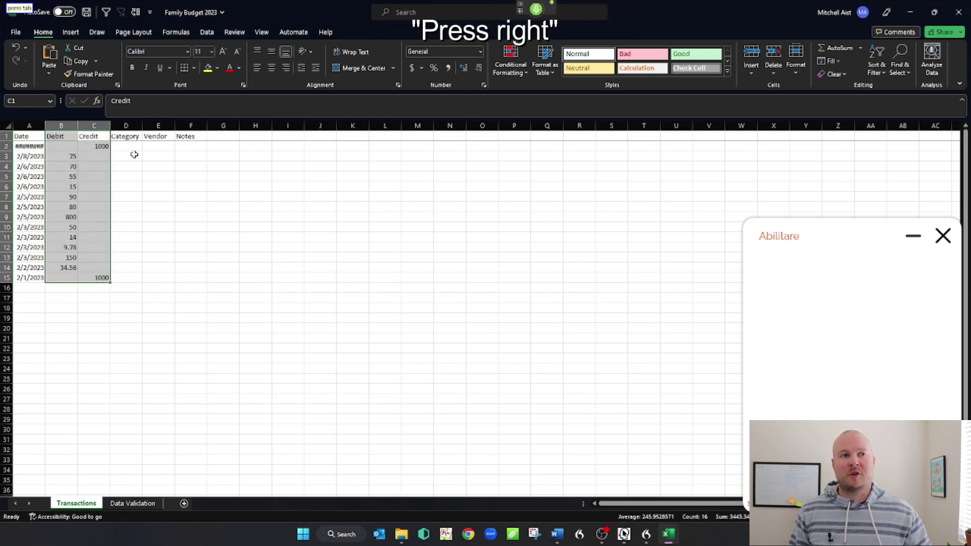
pyautogui.press('Right')
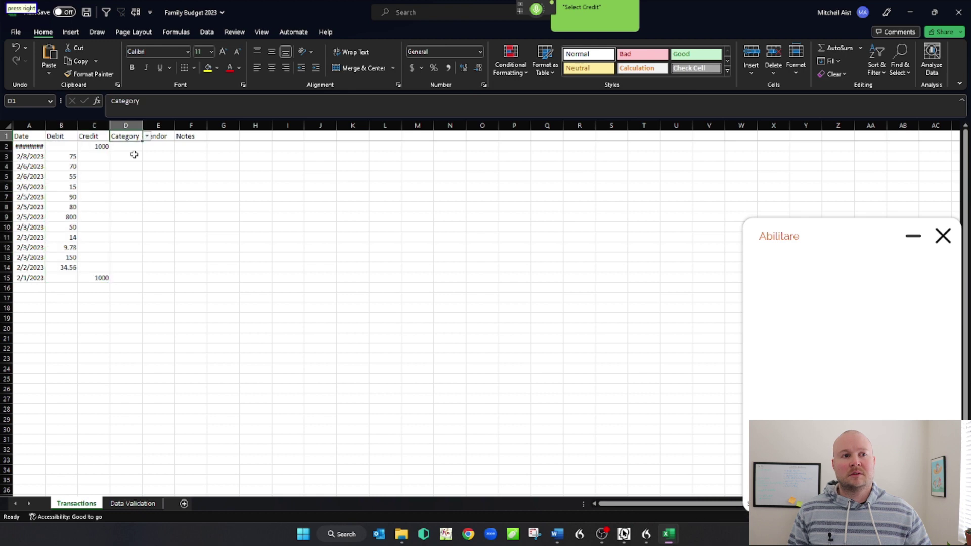
pyautogui.hotkey('alt', 'Tab')
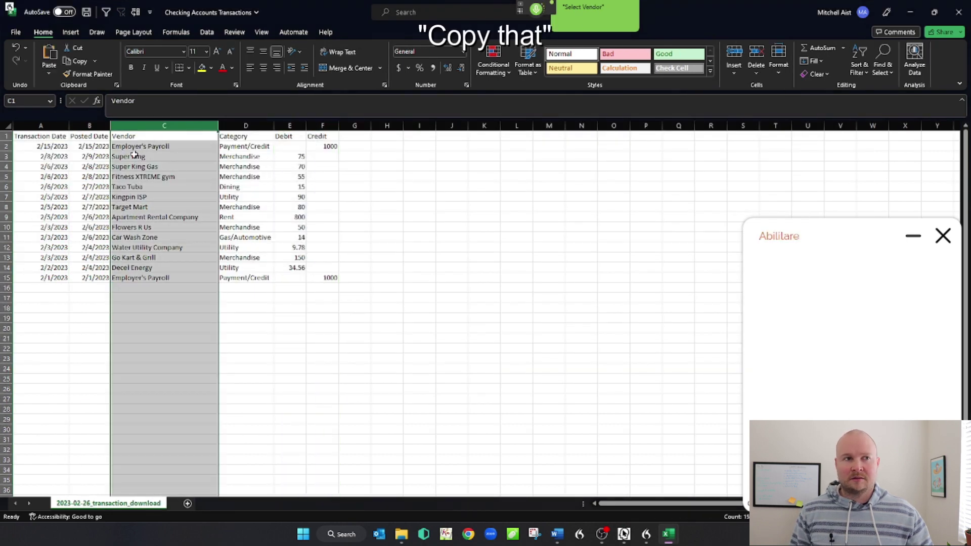
pyautogui.hotkey('ctrl', 'c')
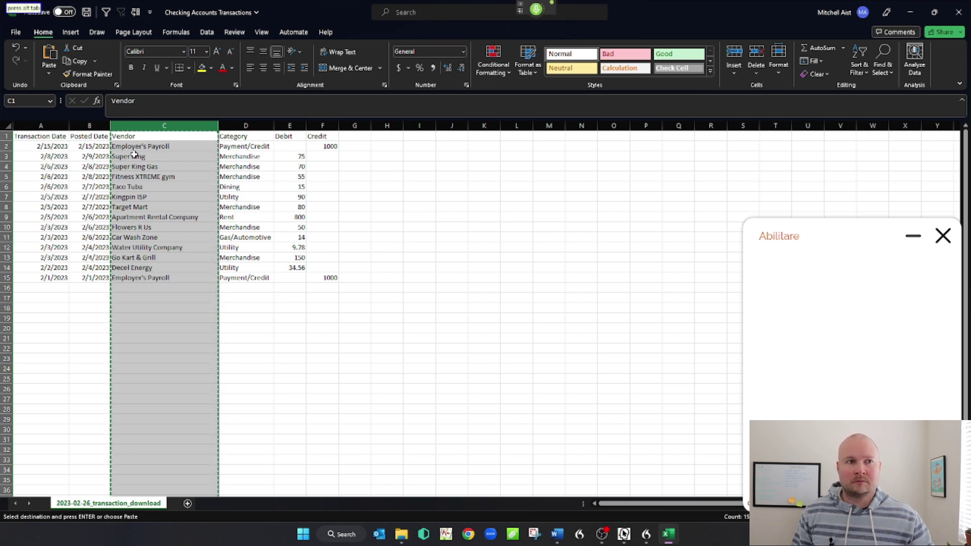
pyautogui.hotkey('alt', 'Tab')
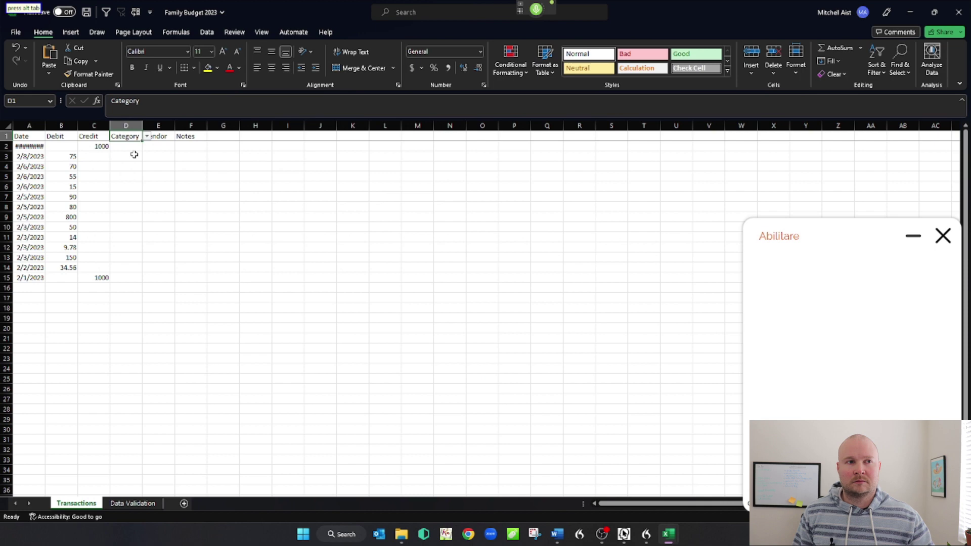
pyautogui.press('Right')
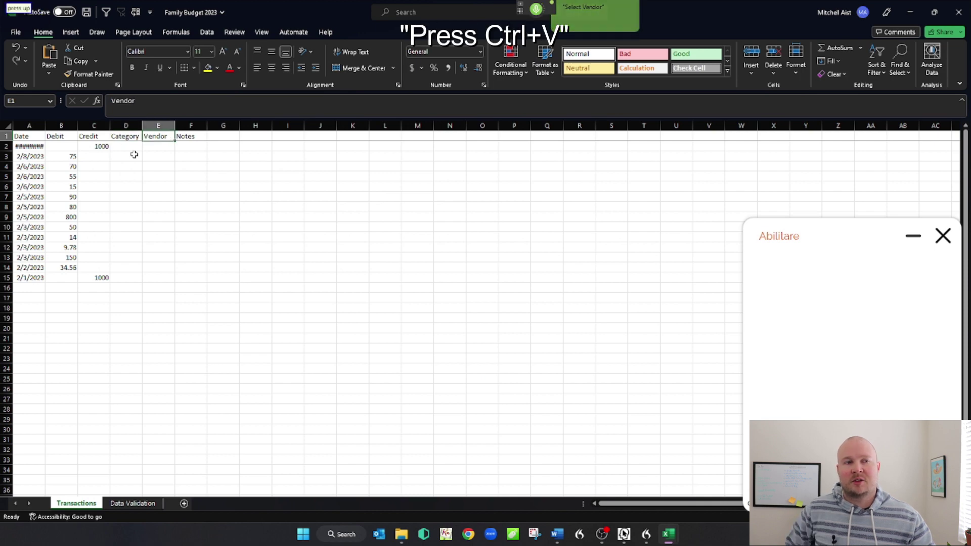
pyautogui.hotkey('ctrl', 'v')
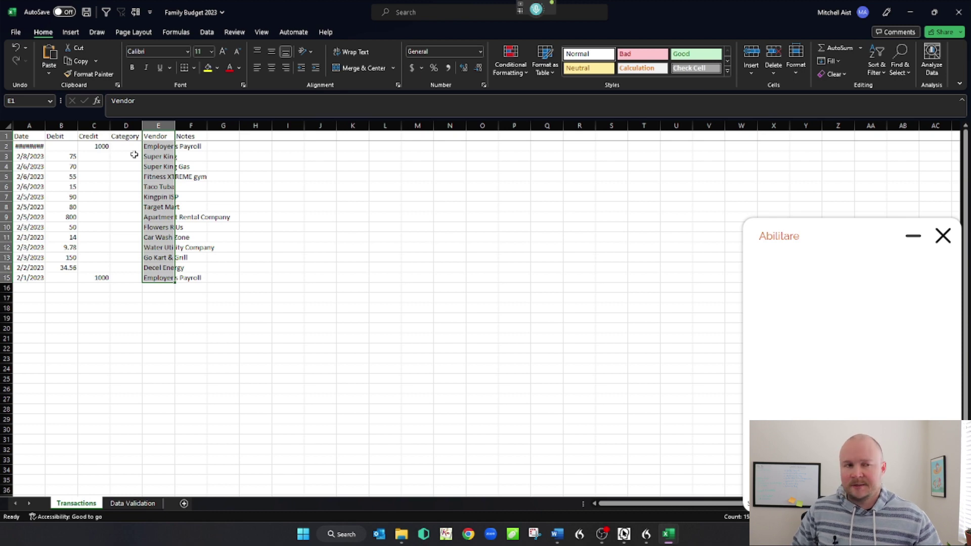
# - Fill Category cells D2 to D6 with Work income, Groceries, Gas/auto, Fitness and Take out
pyautogui.click(133, 146)
pyautogui.write('Work Income')
pyautogui.press('Return')
pyautogui.write('Groceries')
pyautogui.press('Return')
pyautogui.write('Gas/auto')
pyautogui.press('Return')
pyautogui.write('Fitness')
pyautogui.press('Return')
pyautogui.write('Take out')
pyautogui.press('Return')
pyautogui.write('press enter')
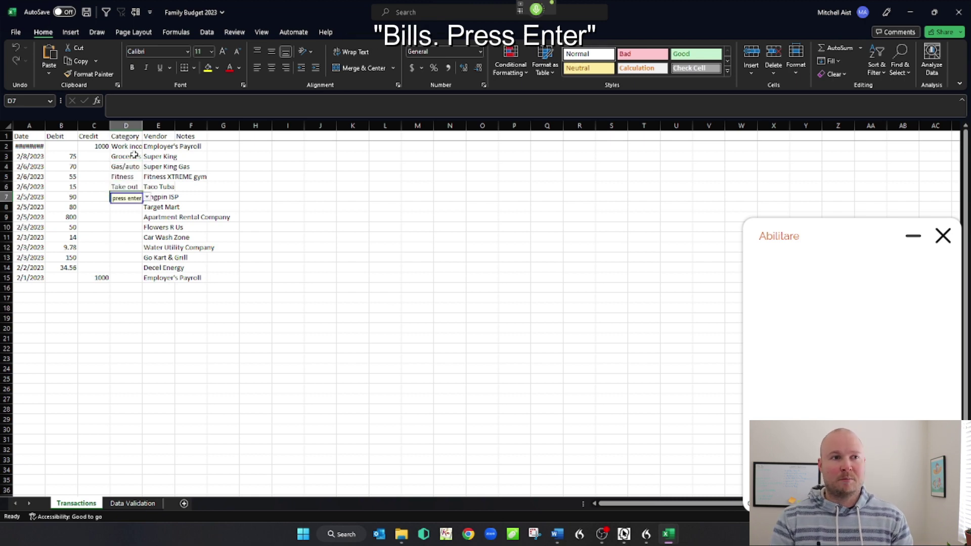
# - Fill Category cells D7 to D11 with Bills, Clothing, Rent/mortgage, Gifts and Gas/auto
pyautogui.write('Bills')
pyautogui.press('Return')
pyautogui.write('Clothing')
pyautogui.press('Return')
pyautogui.write('Rent/mortgage')
pyautogui.press('Return')
pyautogui.write('Gifts')
pyautogui.press('Return')
pyautogui.write('Gas/auto')
pyautogui.press('Return')
# - Fill Category cells D12 to D15 with Bills, Entertainment, Bills and Work income
pyautogui.write('Bills')
pyautogui.press('Return')
pyautogui.write('Entertainment')
pyautogui.press('Return')
pyautogui.write('Bills')
pyautogui.press('Return')
pyautogui.write('Work income')
pyautogui.press('Return')
pyautogui.write('press enter')
pyautogui.press('Escape')
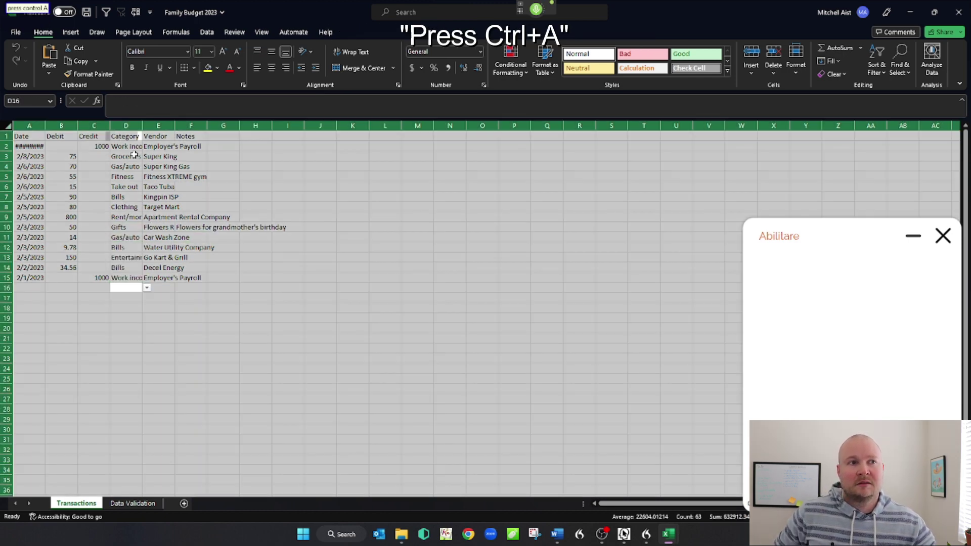
# - AutoFit all column widths on the Transactions sheet, select cell A1 and save the workbook
pyautogui.hotkey('ctrl', 'a')
pyautogui.hotkey('alt', 'h')
pyautogui.press('o')
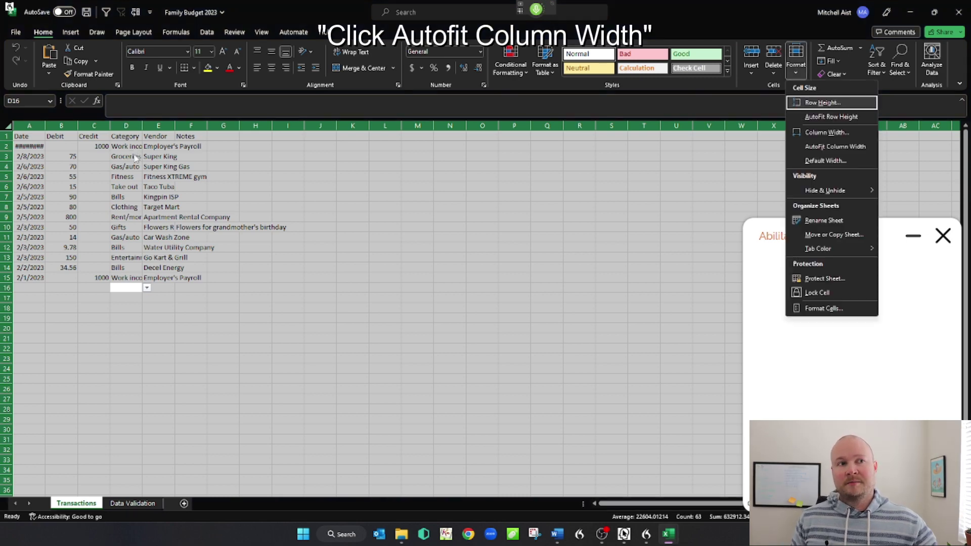
pyautogui.press('i')
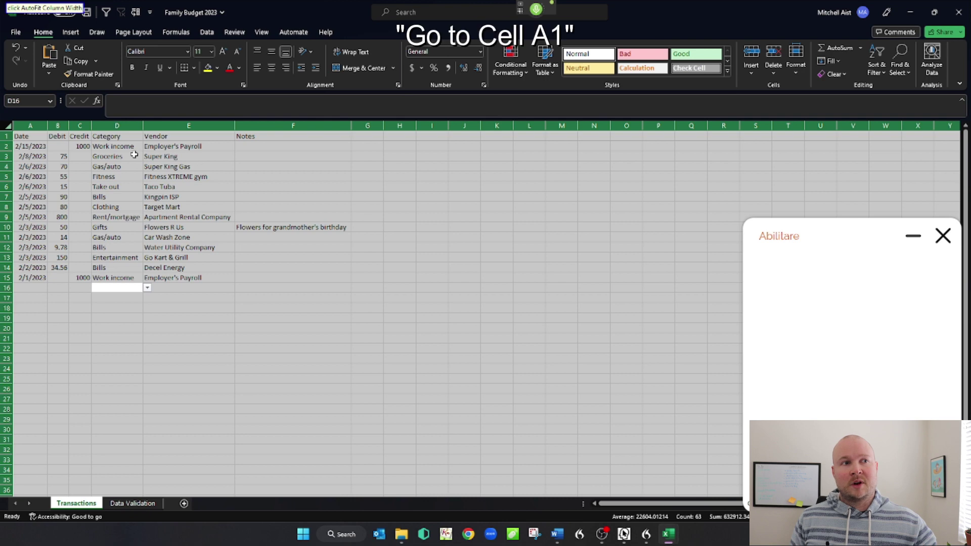
pyautogui.hotkey('ctrl', 'Home')
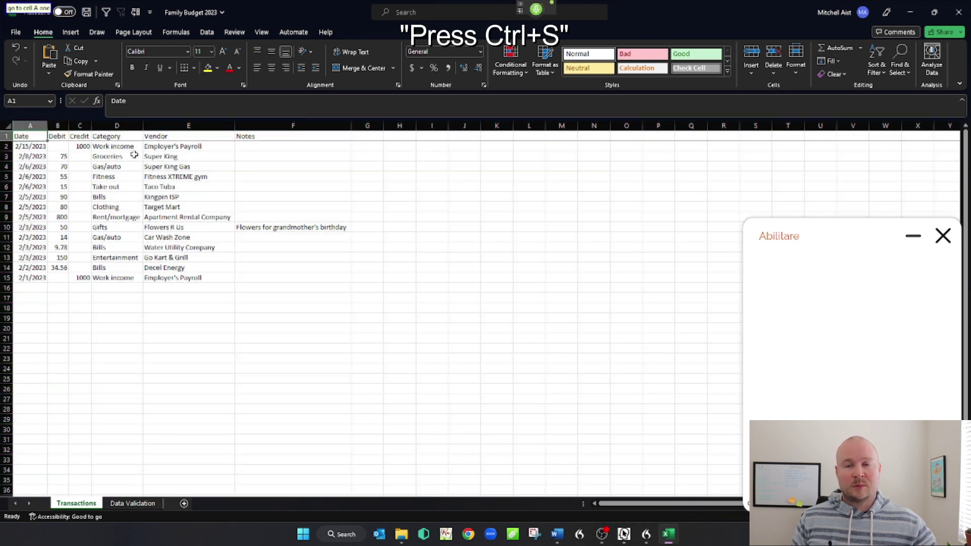
pyautogui.hotkey('ctrl', 's')
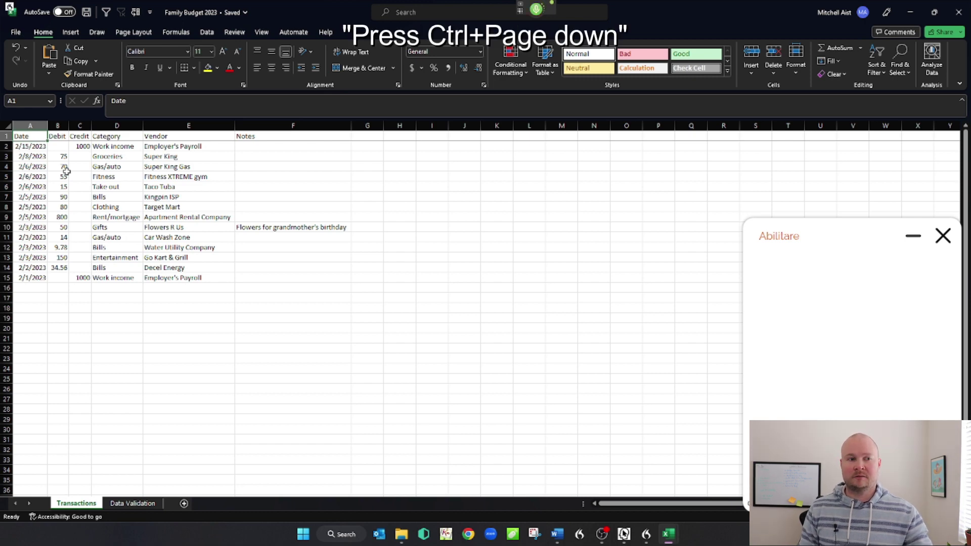
# - Create a copy of the Data Validation sheet at the end of the Family Budget 2023 workbook
pyautogui.hotkey('ctrl', 'pagedown')
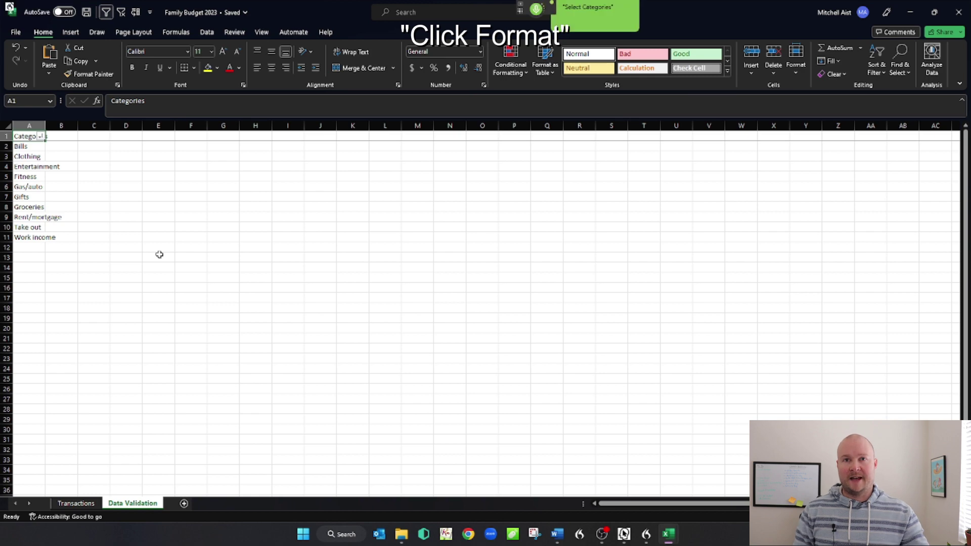
pyautogui.hotkey('alt', 'h')
pyautogui.press('o')
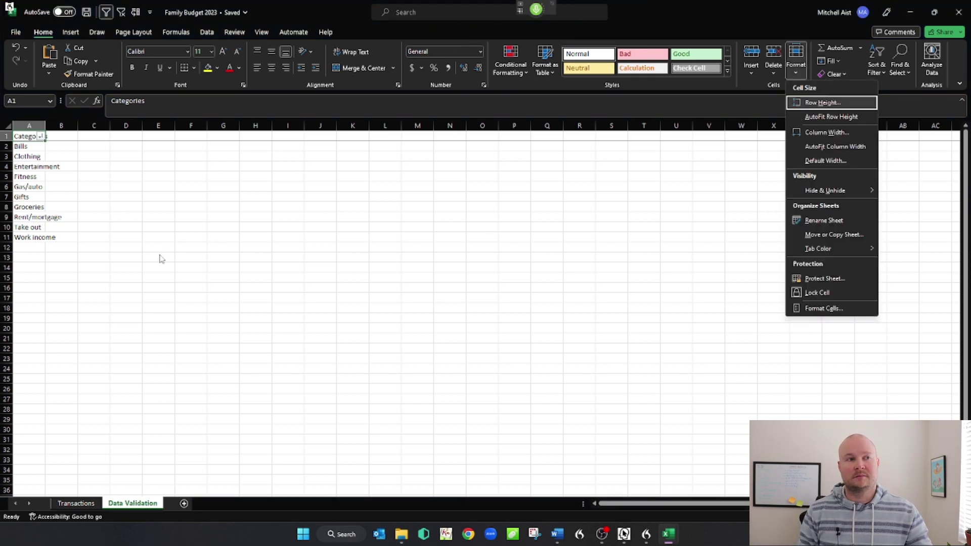
pyautogui.press('m')
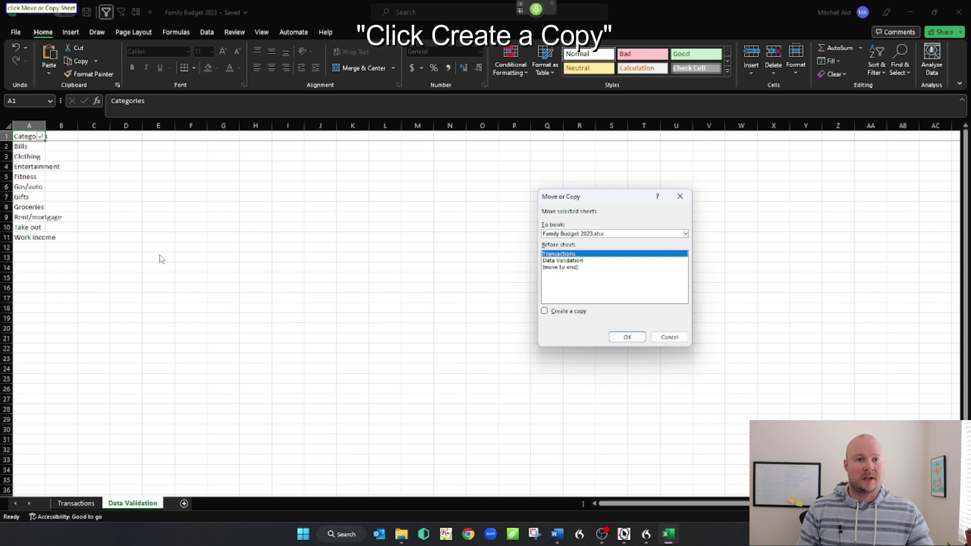
pyautogui.hotkey('alt', 'c')
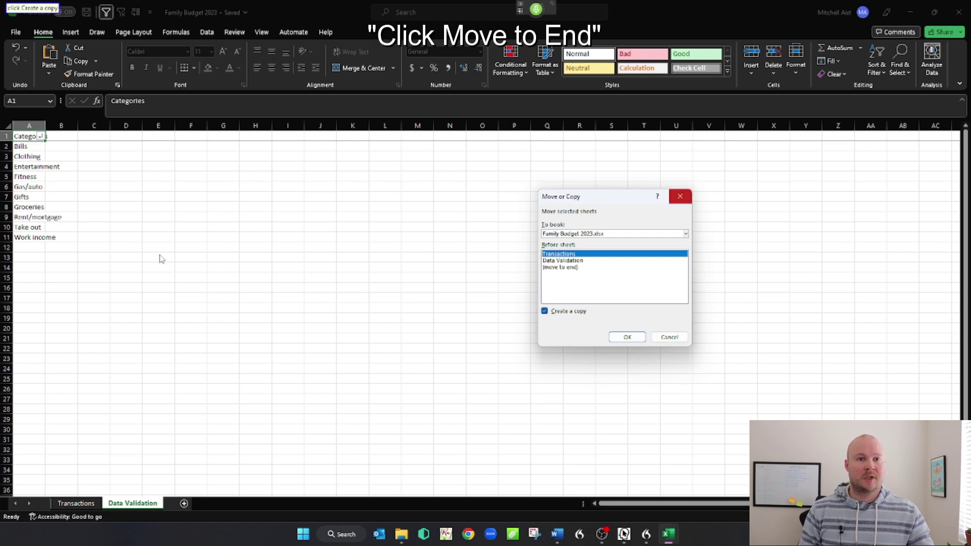
pyautogui.press('End')
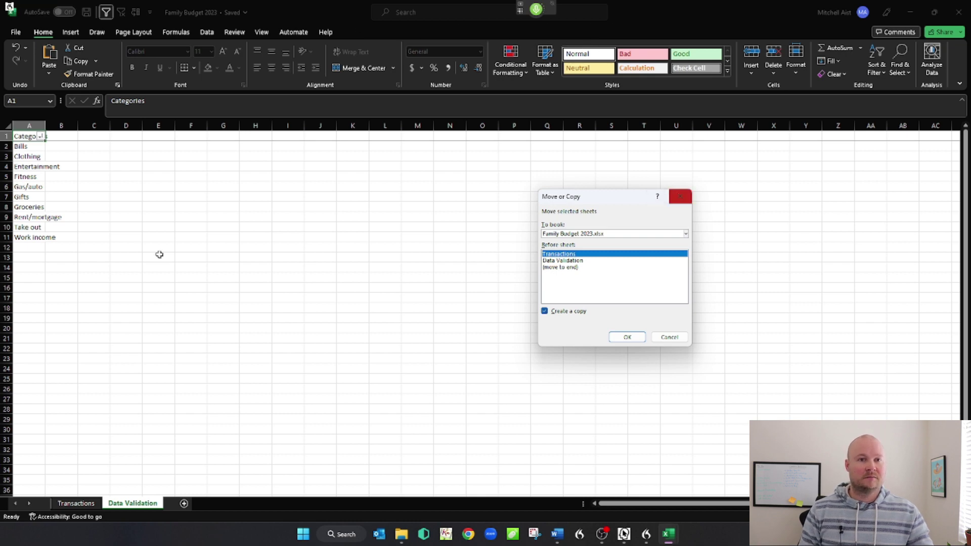
pyautogui.press('Return')
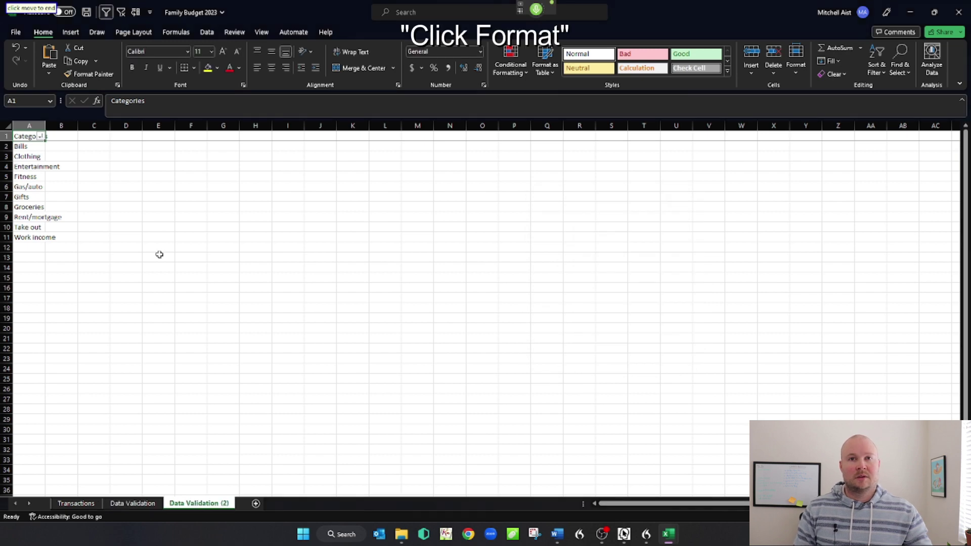
# - Rename the copied Data Validation sheet as February Report
pyautogui.hotkey('alt', 'h')
pyautogui.press('o')
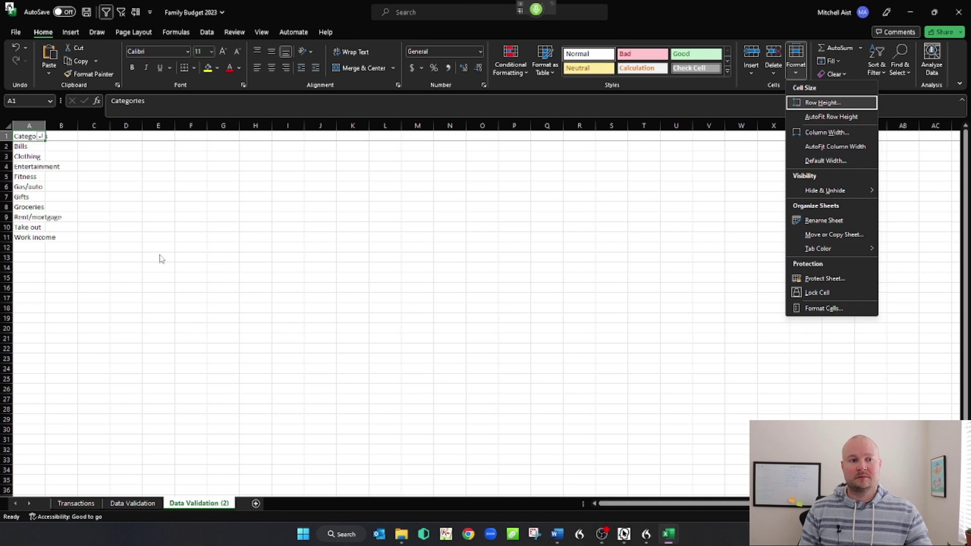
pyautogui.write('rIf he be report')
pyautogui.hotkey('ctrl', 'a')
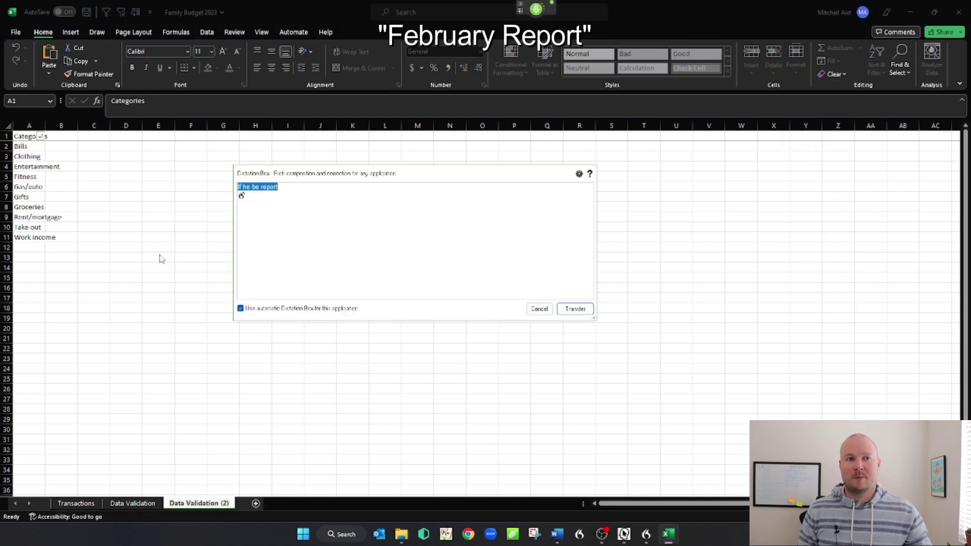
pyautogui.write('February report')
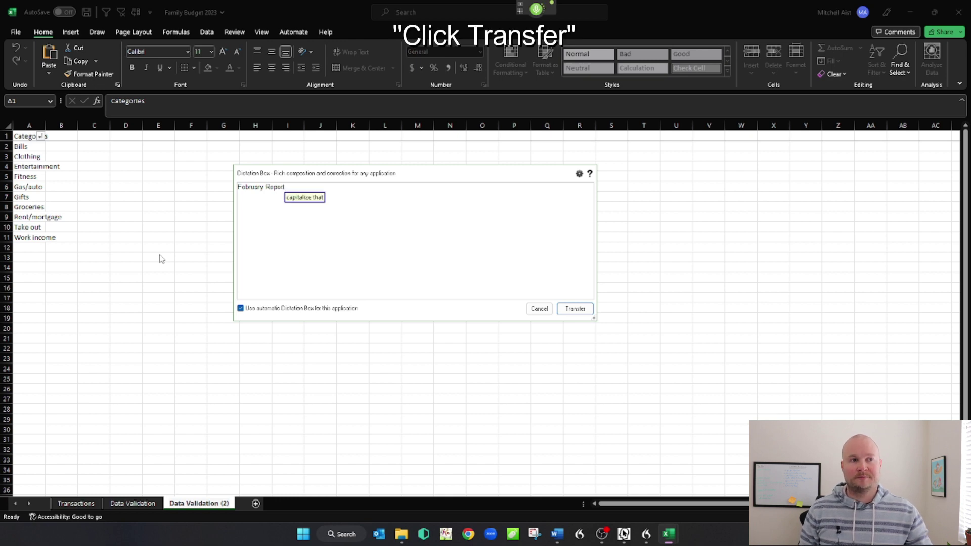
pyautogui.click(576, 309)
pyautogui.press('Return')
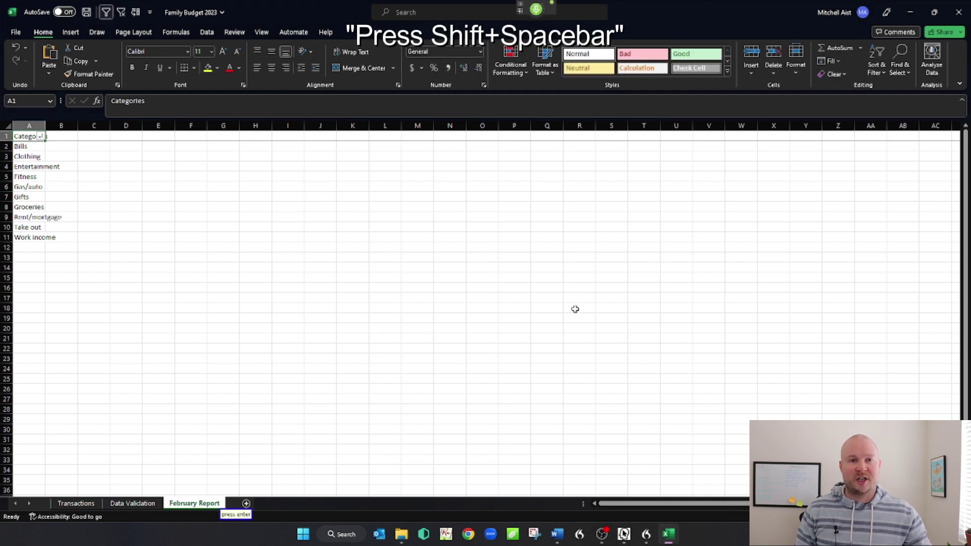
# - Insert a row above the Categories header on the February Report sheet and enter February in A1
pyautogui.hotkey('shift', 'space')
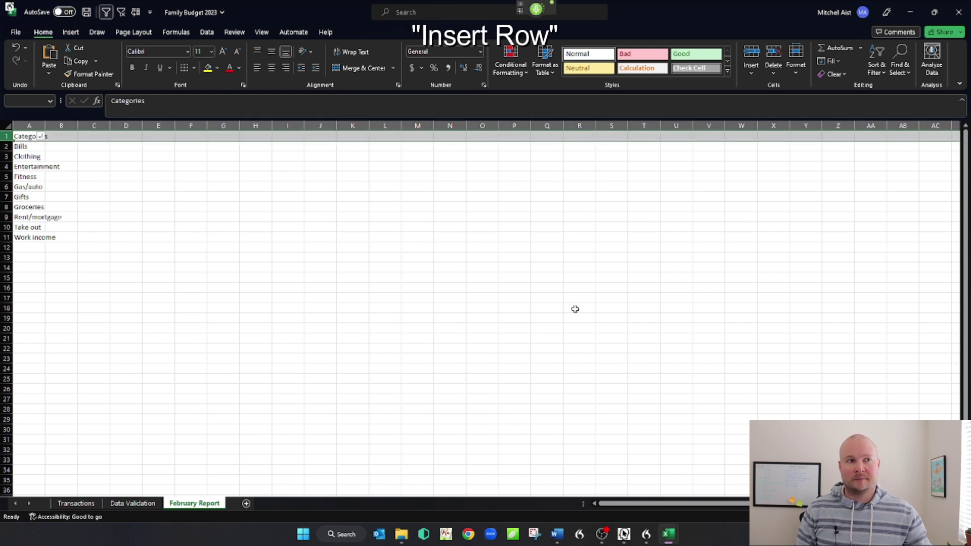
pyautogui.hotkey('ctrl', 'shift', '=')
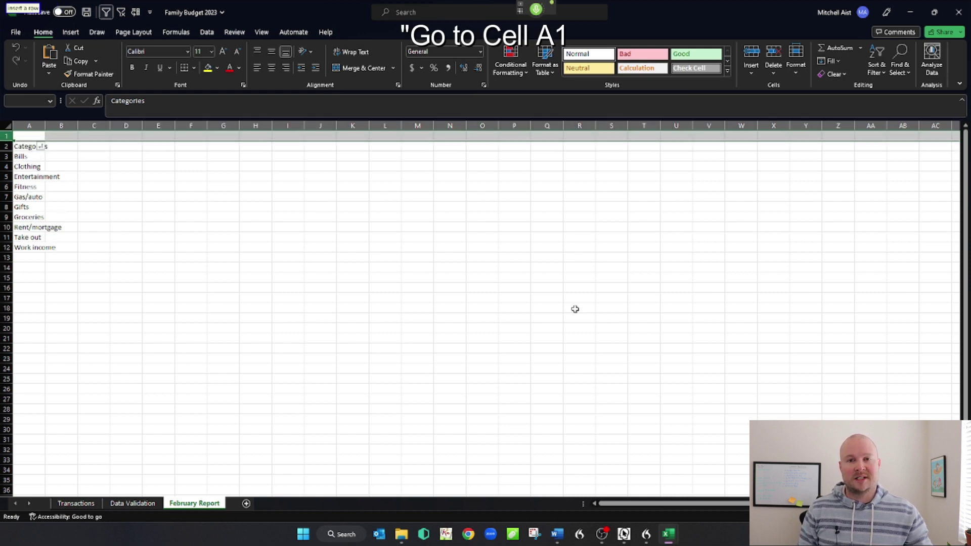
pyautogui.hotkey('ctrl', 'Home')
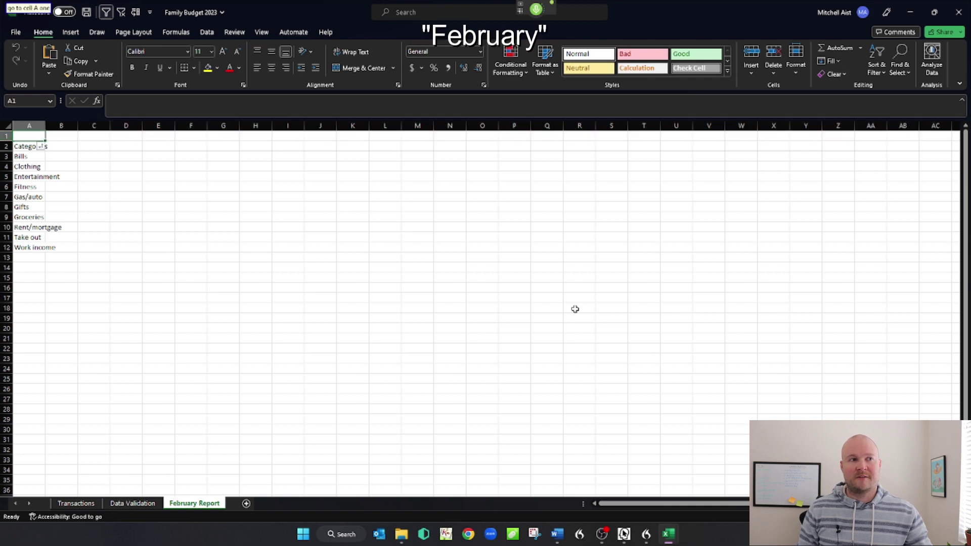
pyautogui.write('February')
pyautogui.press('Return')
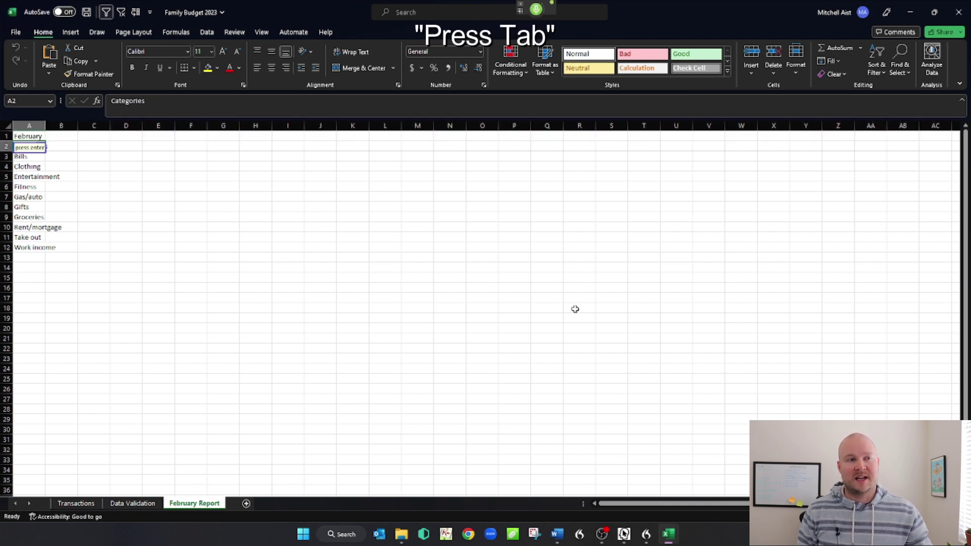
# - Enter the column headers Debit in B2 and Credit in C2 of the February Report sheet
pyautogui.press('Tab')
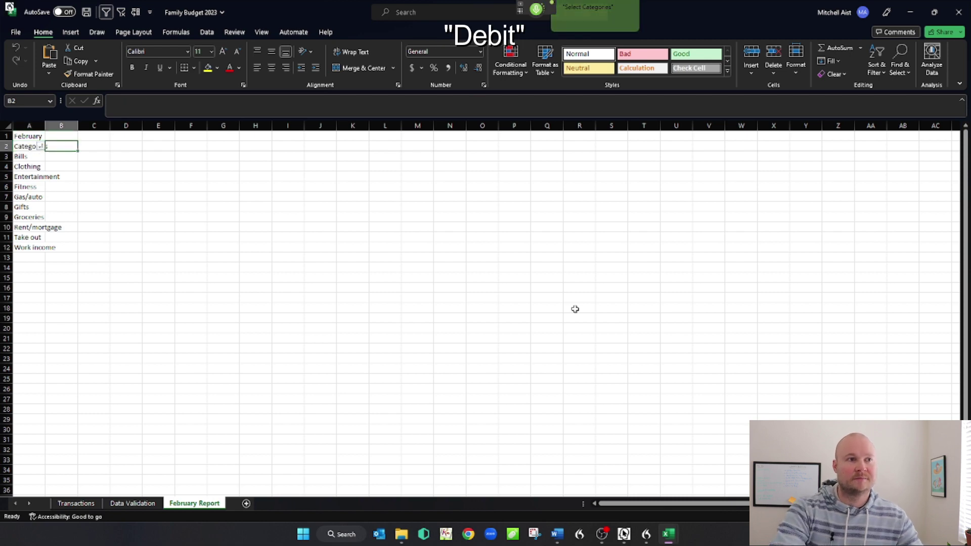
pyautogui.write('Debit')
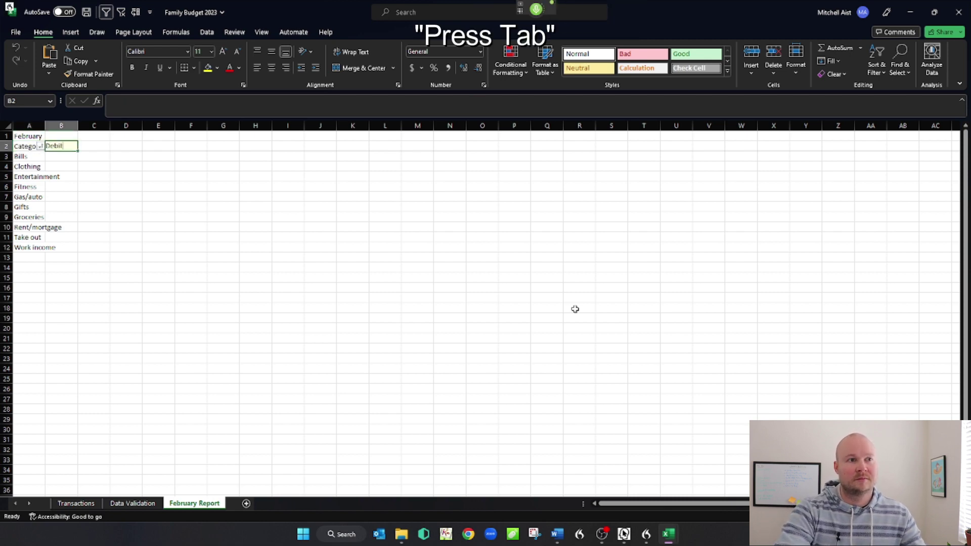
pyautogui.press('Tab')
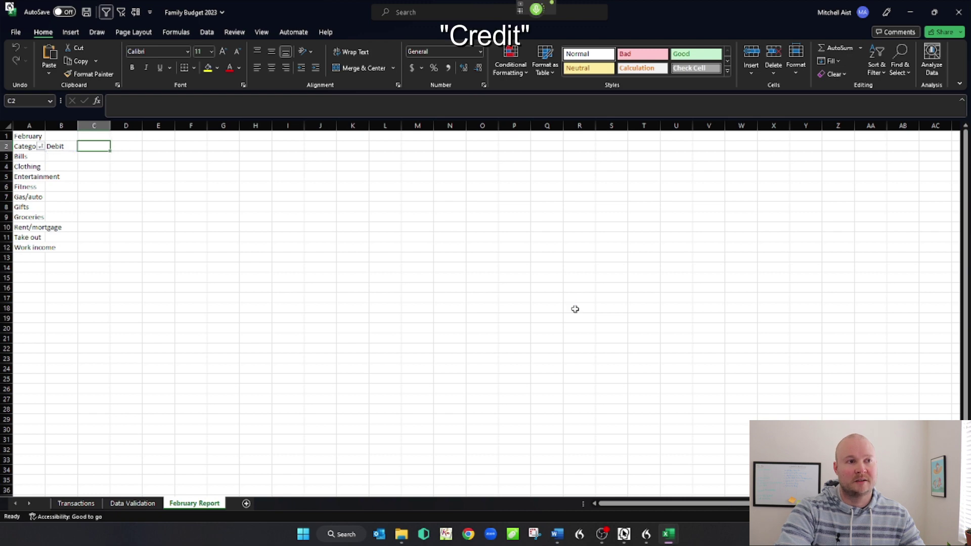
pyautogui.write('Credit')
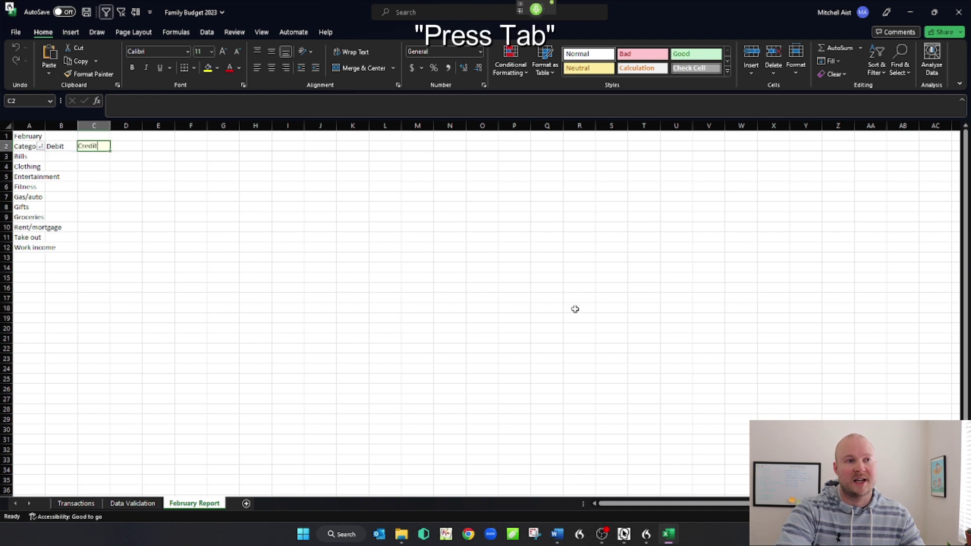
pyautogui.press('Tab')
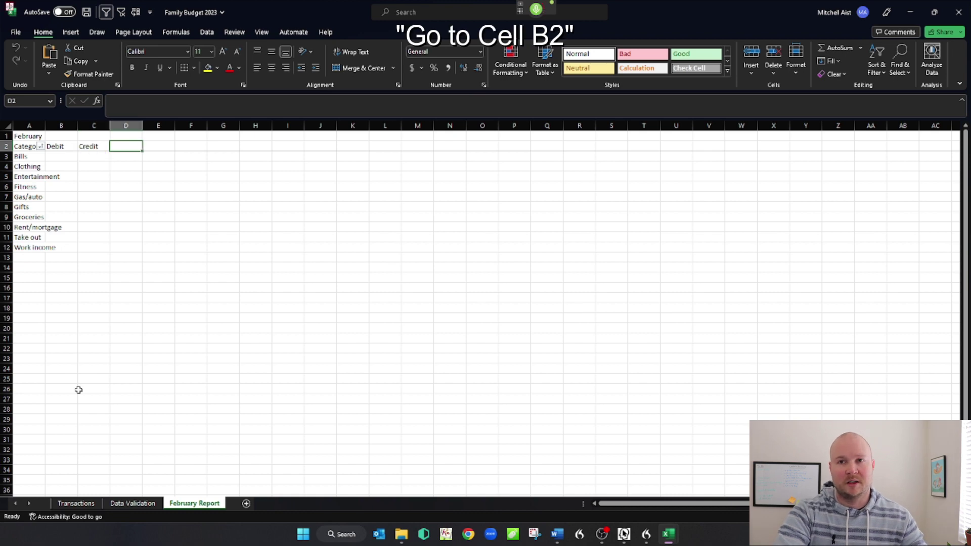
# - Change the February Report headers to Expense in B2 and Income in C2, and select cell B3
pyautogui.press('Left')
pyautogui.press('Left')
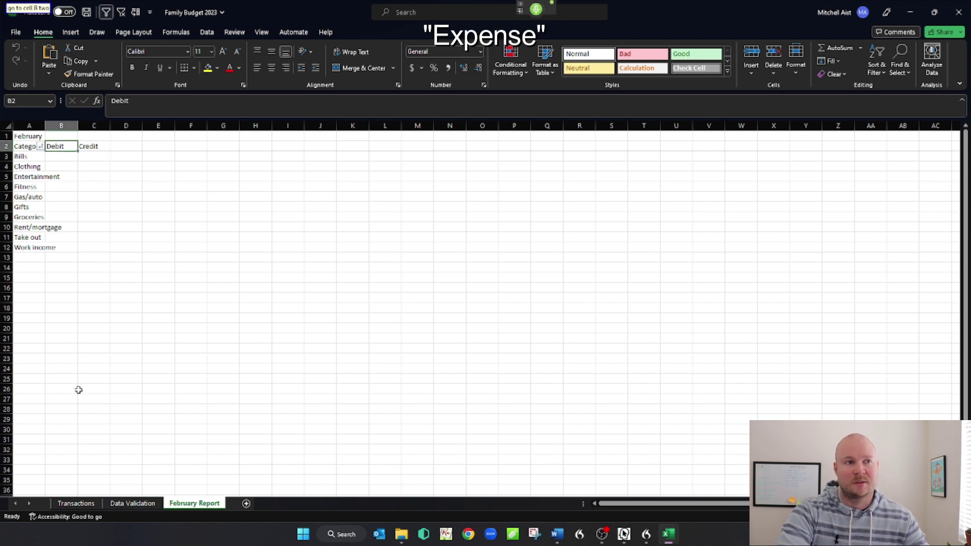
pyautogui.write('Expense')
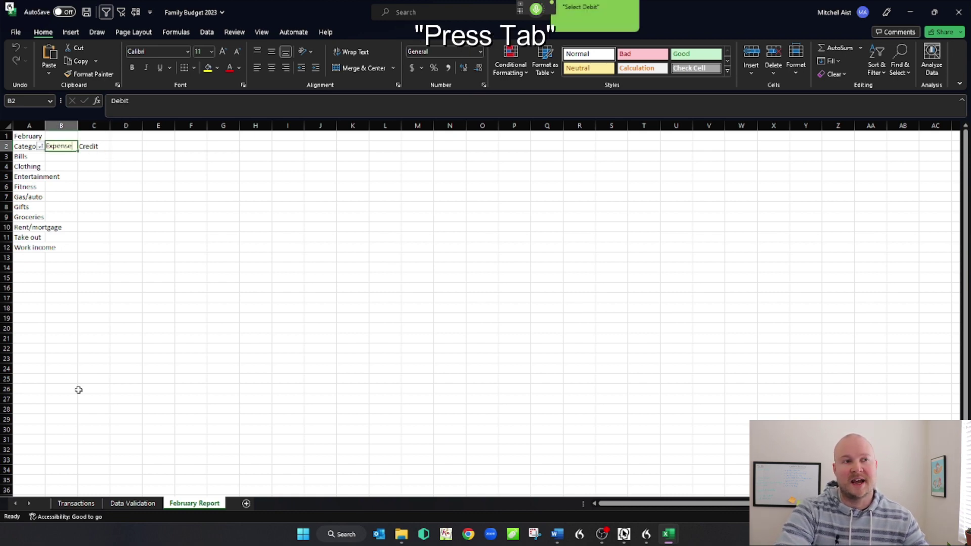
pyautogui.press('Tab')
pyautogui.write('Income')
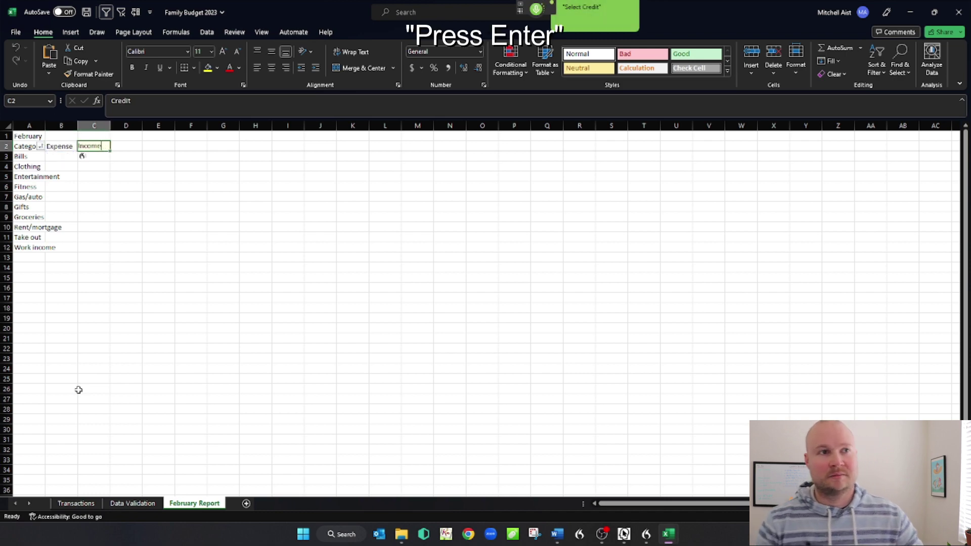
pyautogui.press('Return')
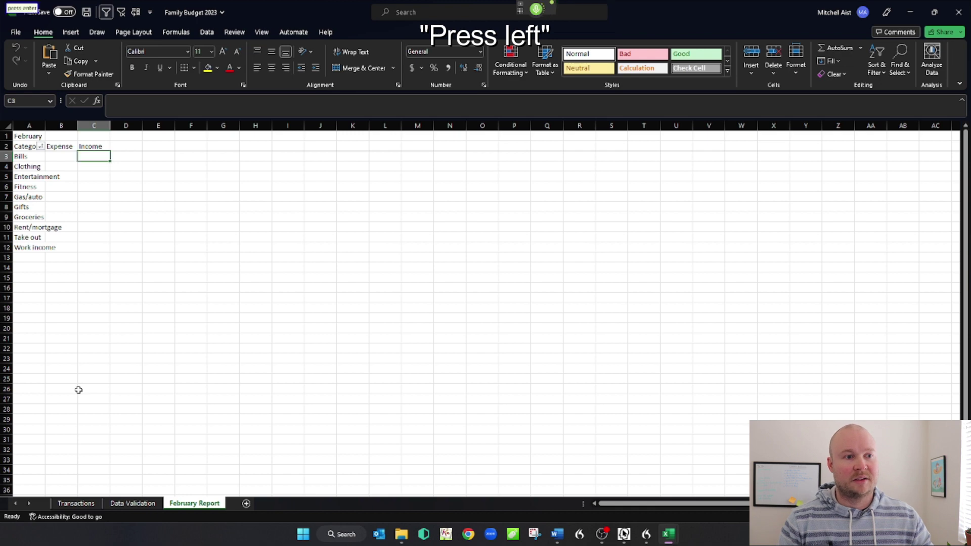
pyautogui.press('Left')
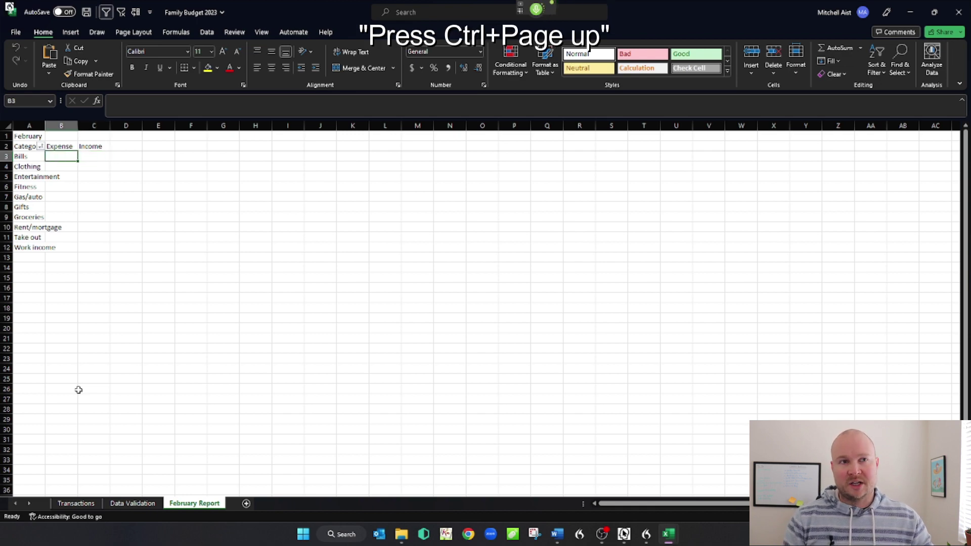
# - Add a Month column header in cell G1 of the Transactions sheet
pyautogui.hotkey('ctrl', 'pageup')
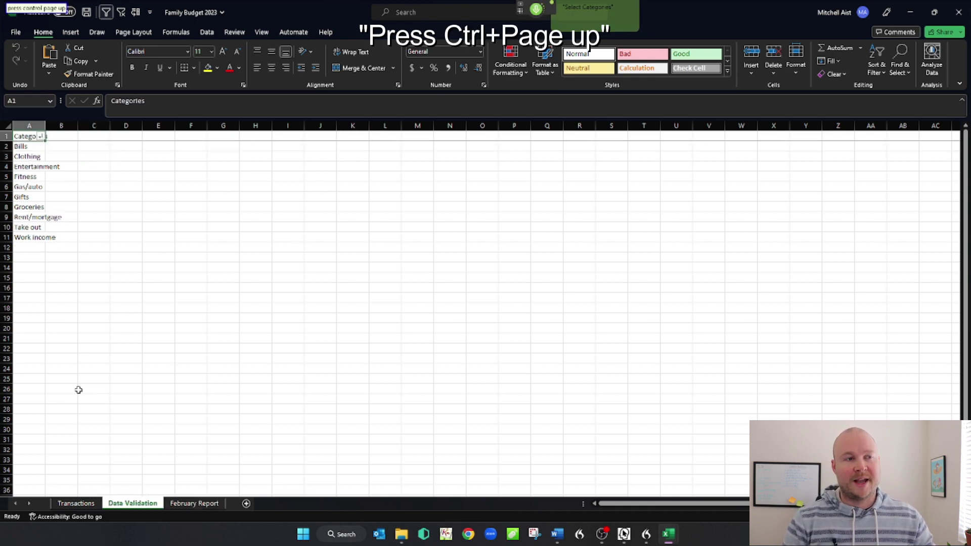
pyautogui.hotkey('ctrl', 'pageup')
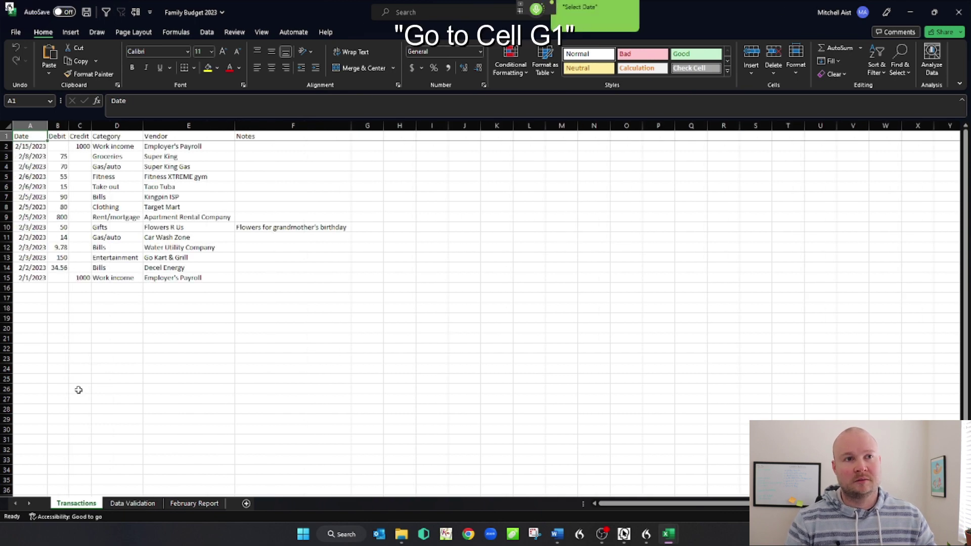
pyautogui.hotkey('ctrl', 'g')
pyautogui.write('G1')
pyautogui.press('Return')
pyautogui.write('Month')
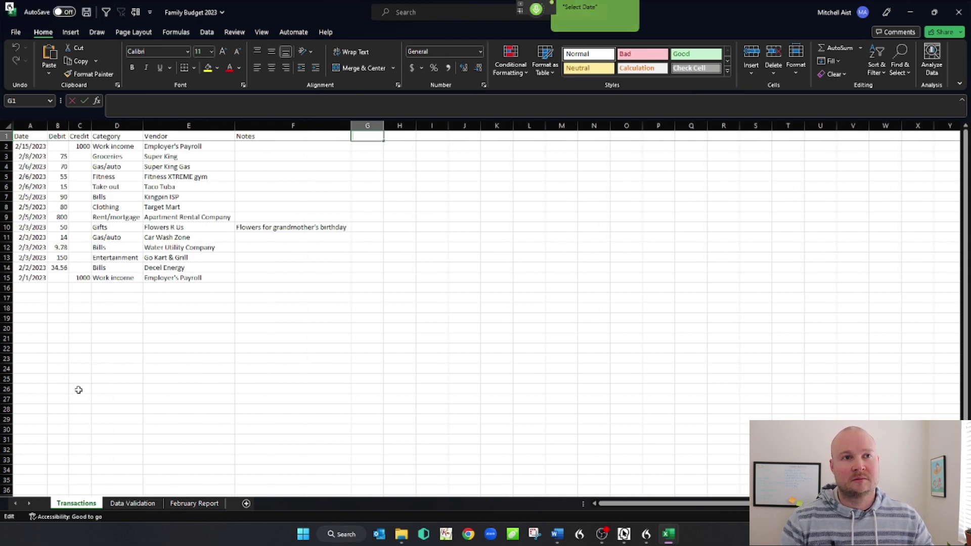
pyautogui.press('Return')
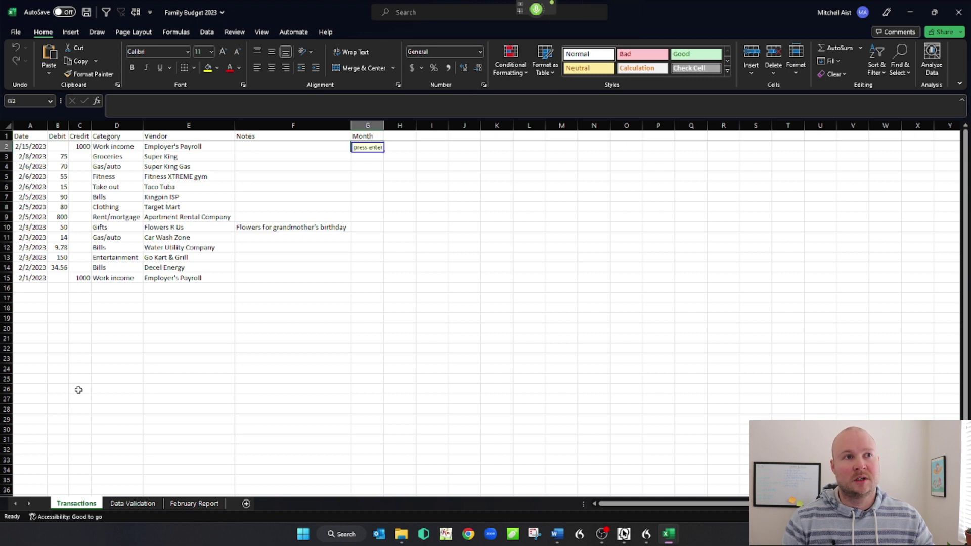
# - Enter a TEXT function in G2 that converts the date in A2 with format "MMMM", and fill it down to G15
pyautogui.click(177, 32)
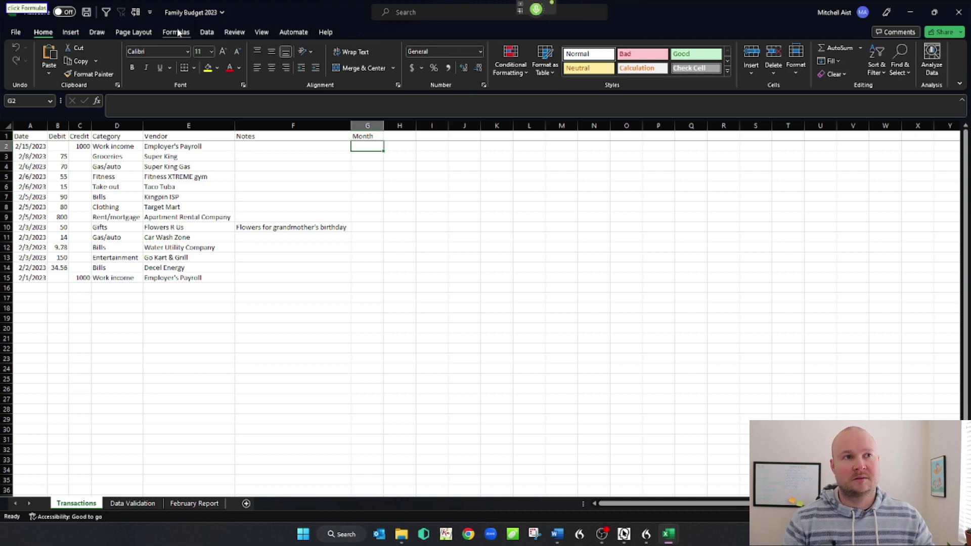
pyautogui.hotkey('alt', 'm')
pyautogui.press('t')
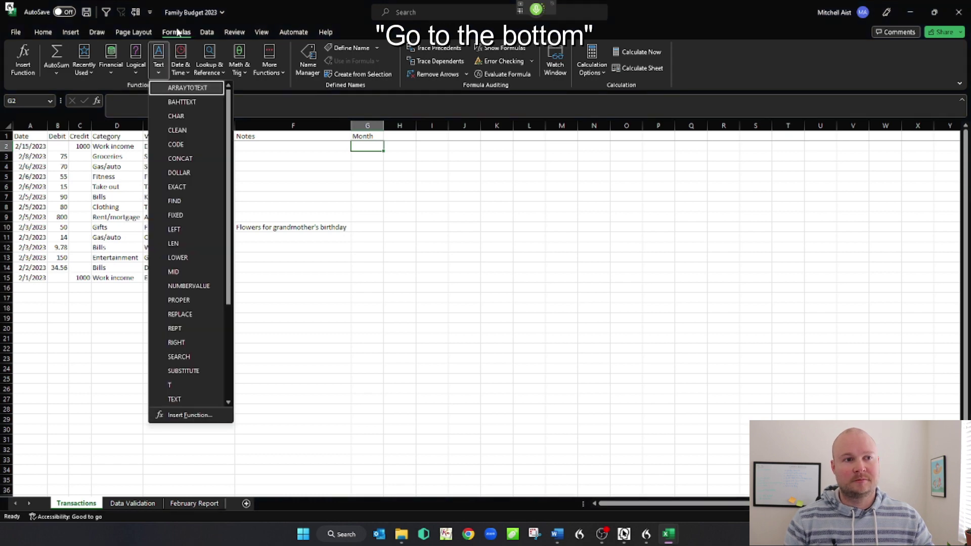
pyautogui.press('End')
pyautogui.click(185, 257)
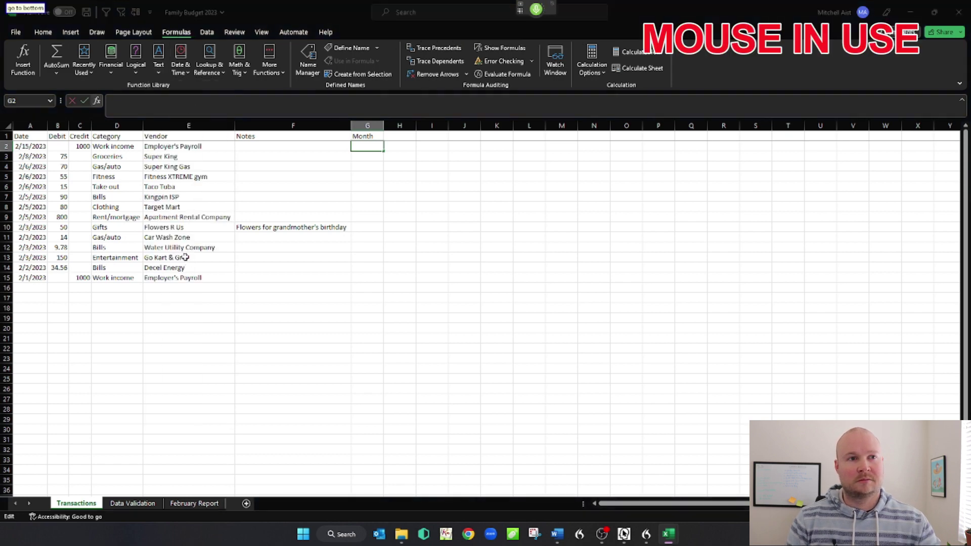
pyautogui.write('A2')
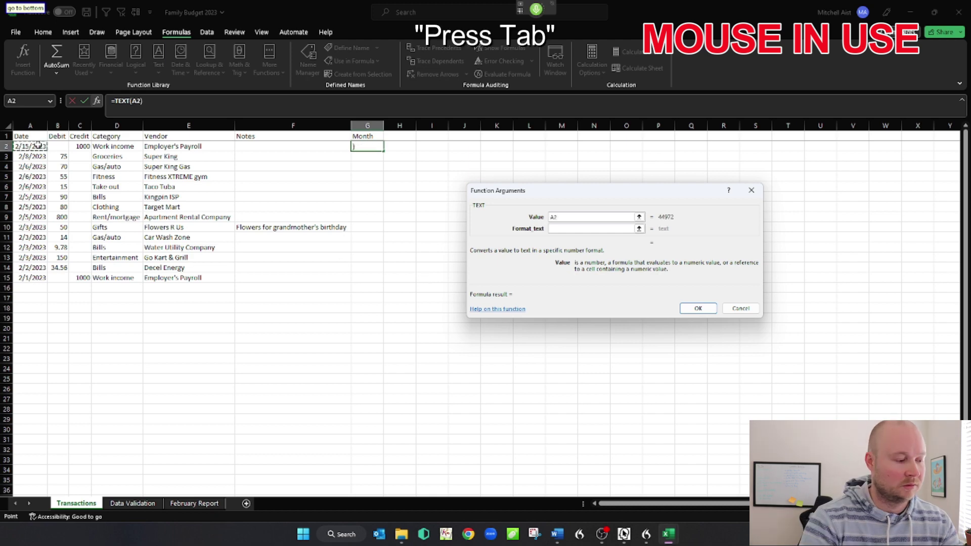
pyautogui.press('Tab')
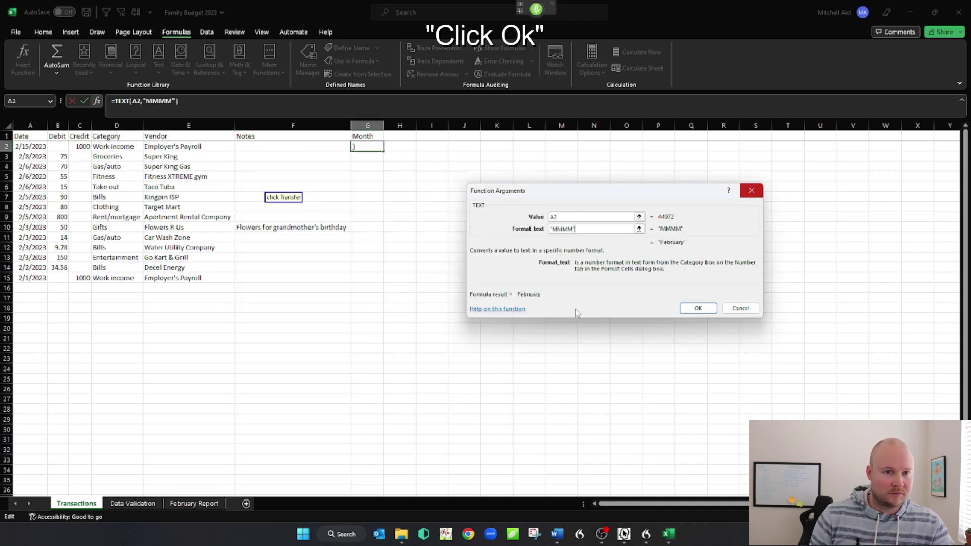
pyautogui.click(698, 308)
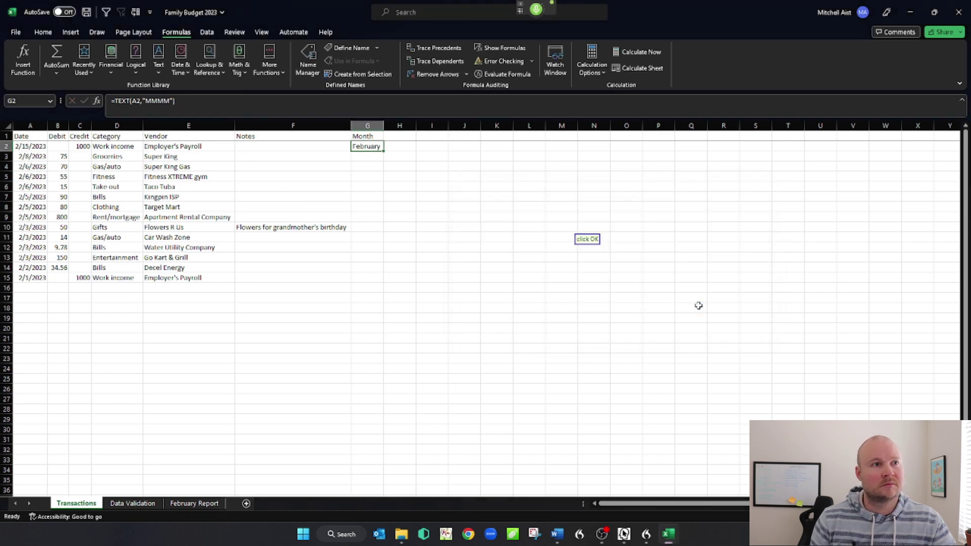
pyautogui.doubleClick(384, 151)
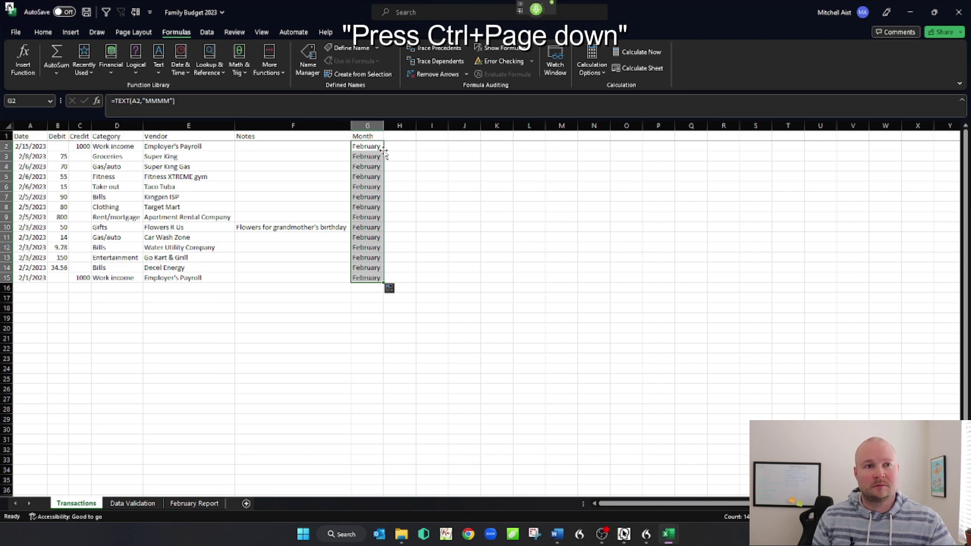
# - Insert a SUMIFS function in B3 of the February Report sheet with Transactions!B:B as the sum range
pyautogui.hotkey('ctrl', 'pagedown')
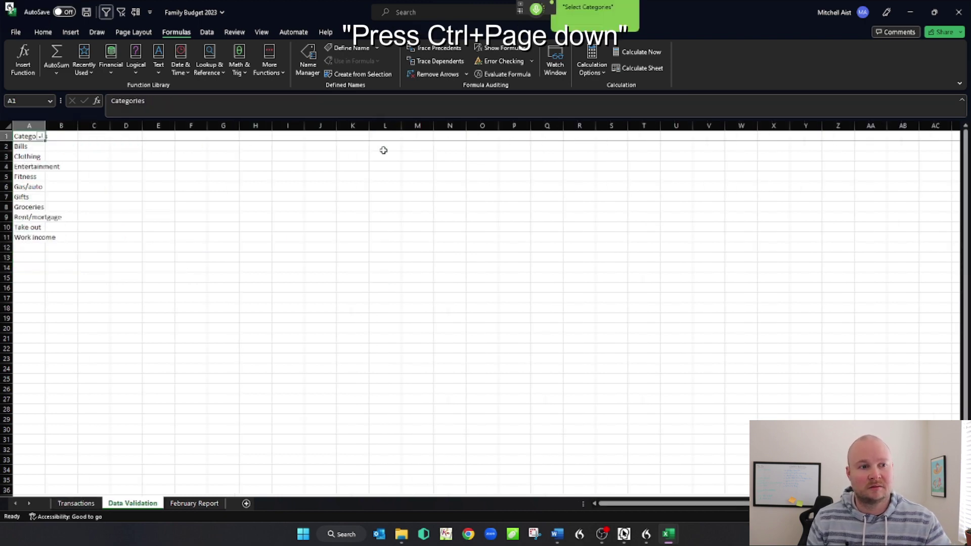
pyautogui.hotkey('ctrl', 'pagedown')
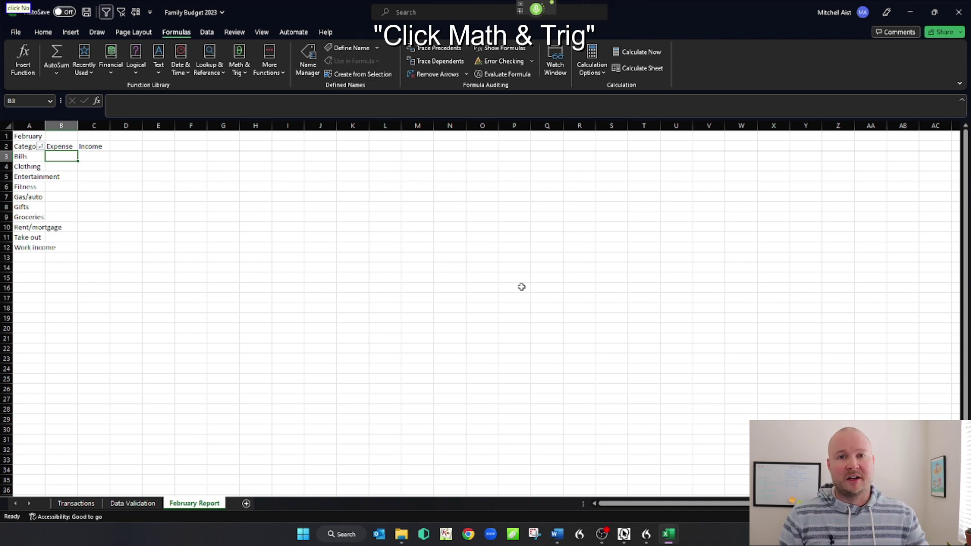
pyautogui.hotkey('alt', 'm')
pyautogui.press('g')
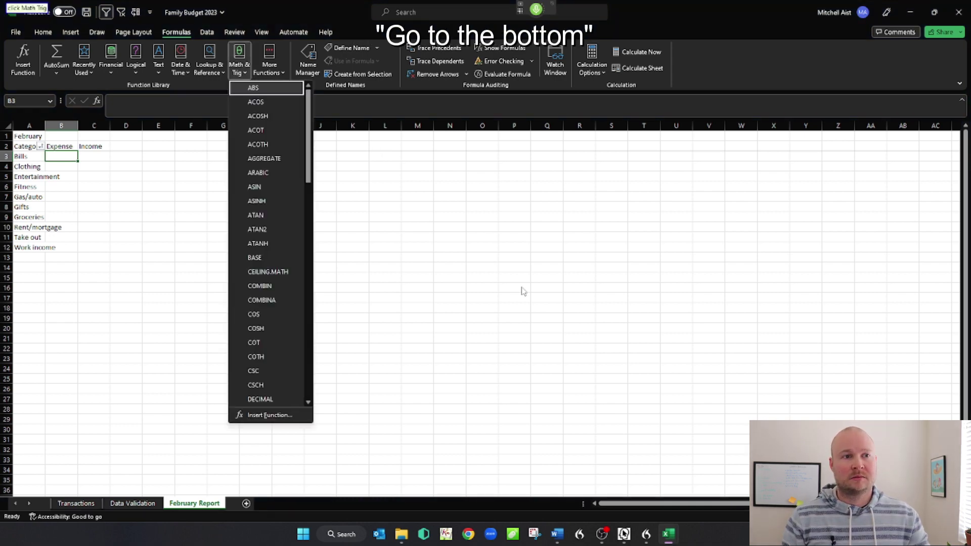
pyautogui.press('End')
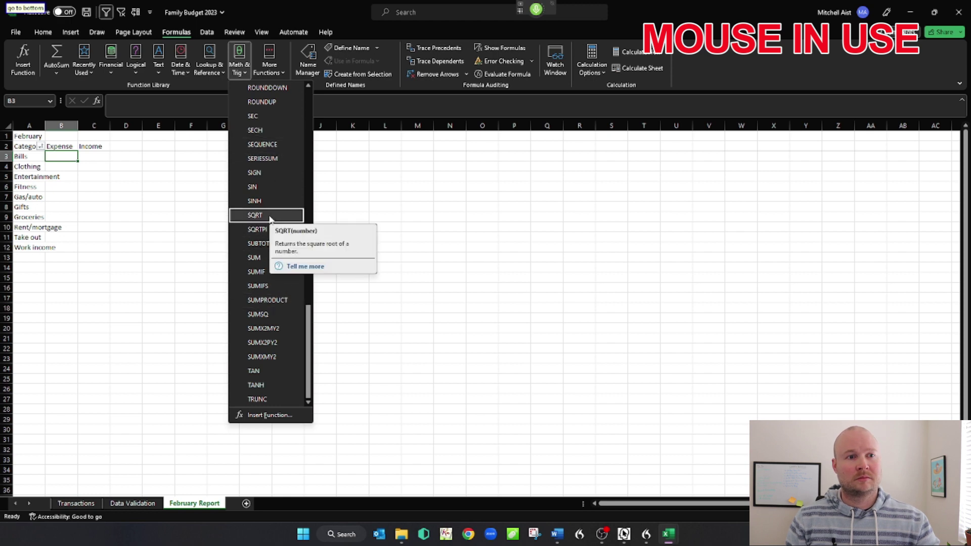
pyautogui.click(263, 287)
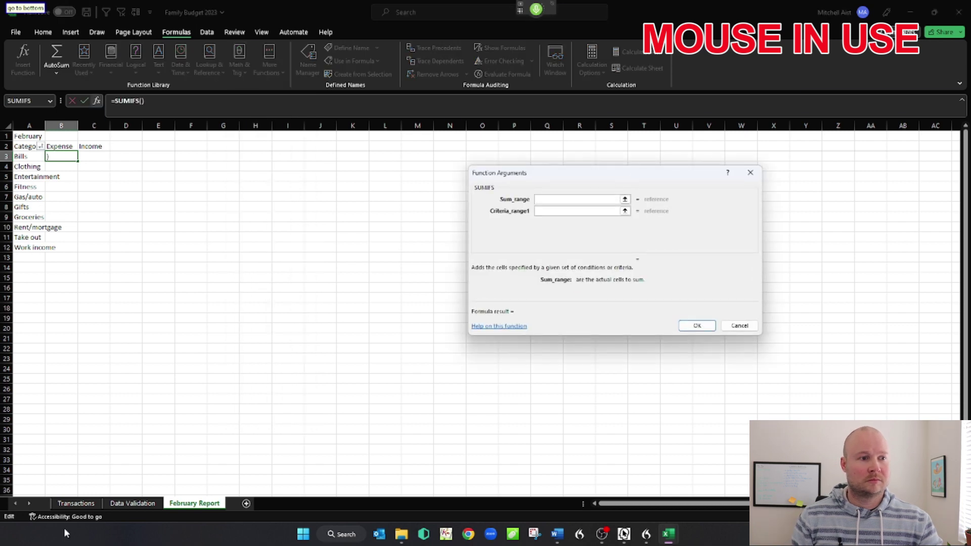
pyautogui.click(77, 504)
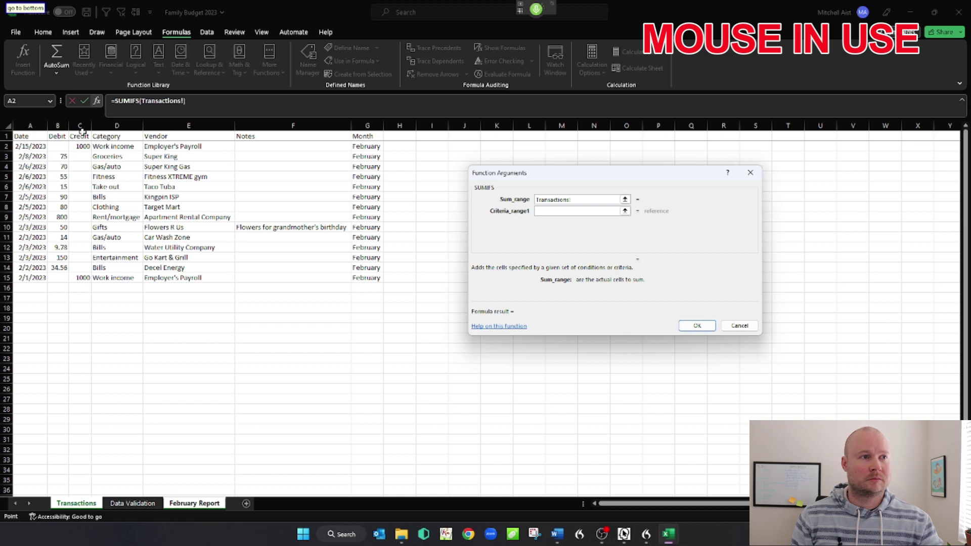
pyautogui.click(58, 125)
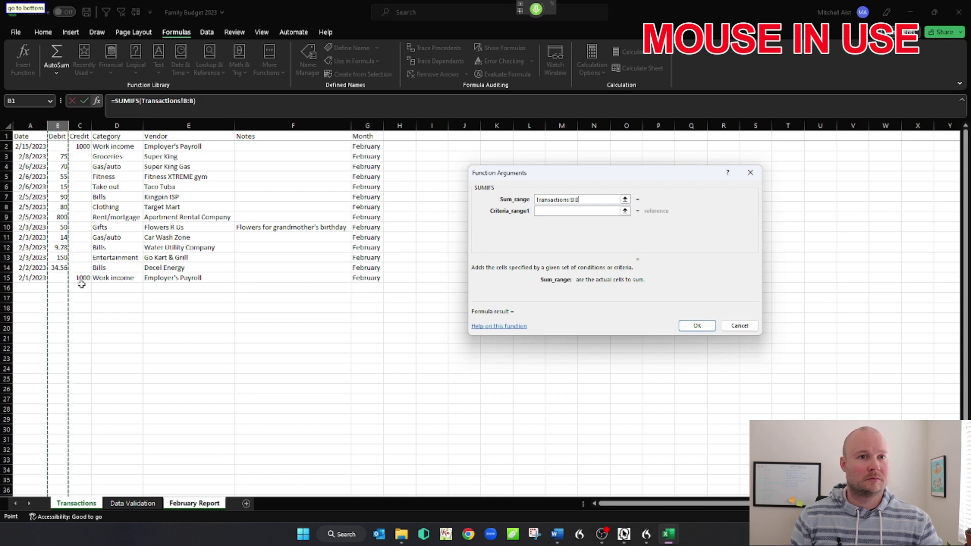
pyautogui.press('Tab')
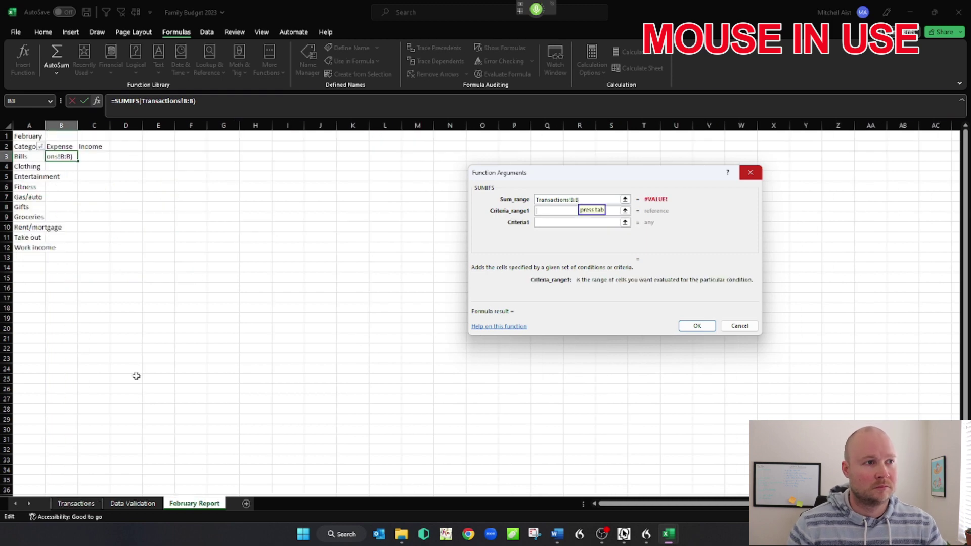
# - Set the SUMIFS first criteria range to Transactions!D:D and its criterion to the Bills cell as the column-locked reference $A3
pyautogui.click(76, 503)
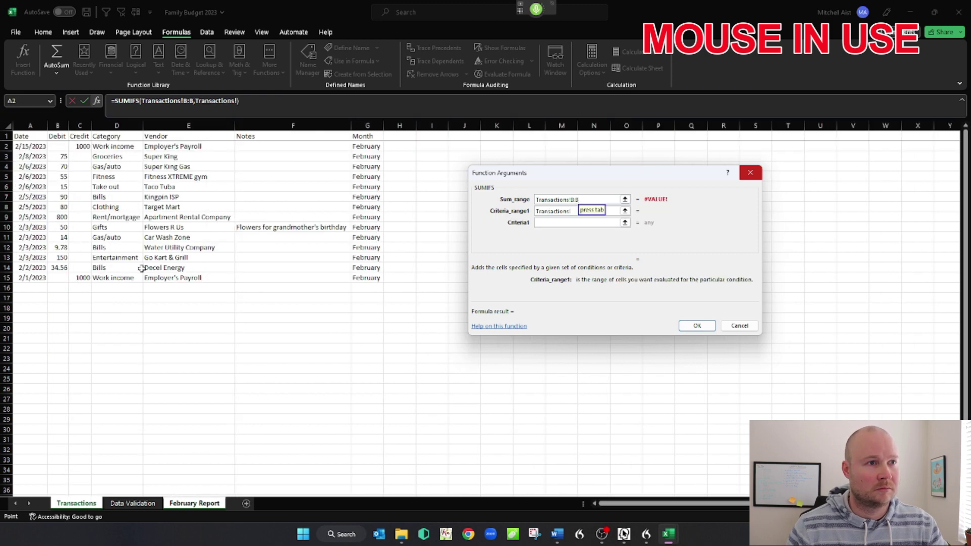
pyautogui.click(117, 125)
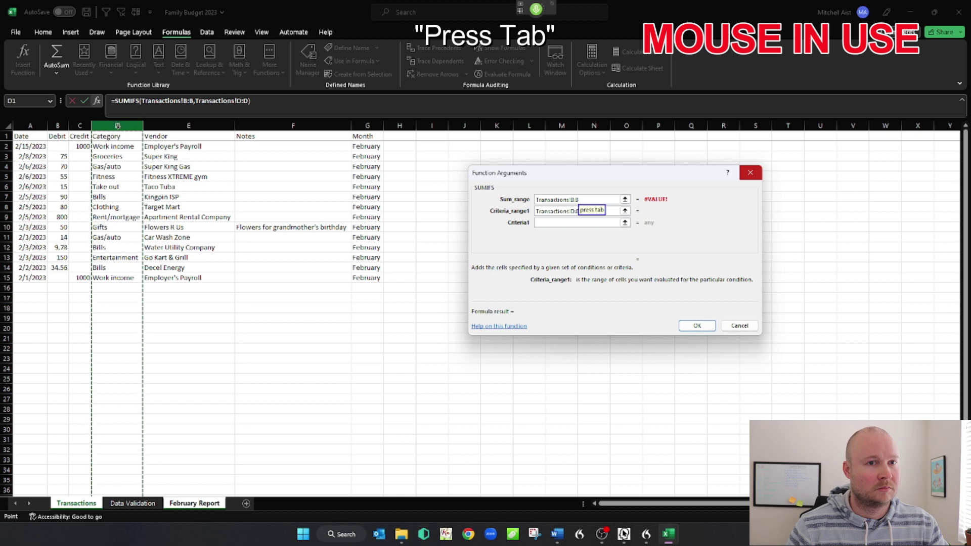
pyautogui.press('Tab')
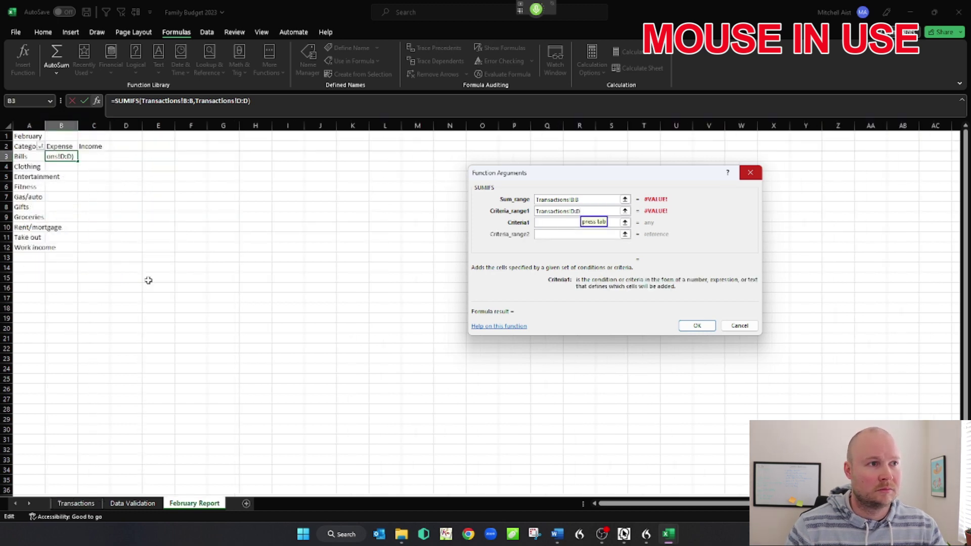
pyautogui.click(29, 158)
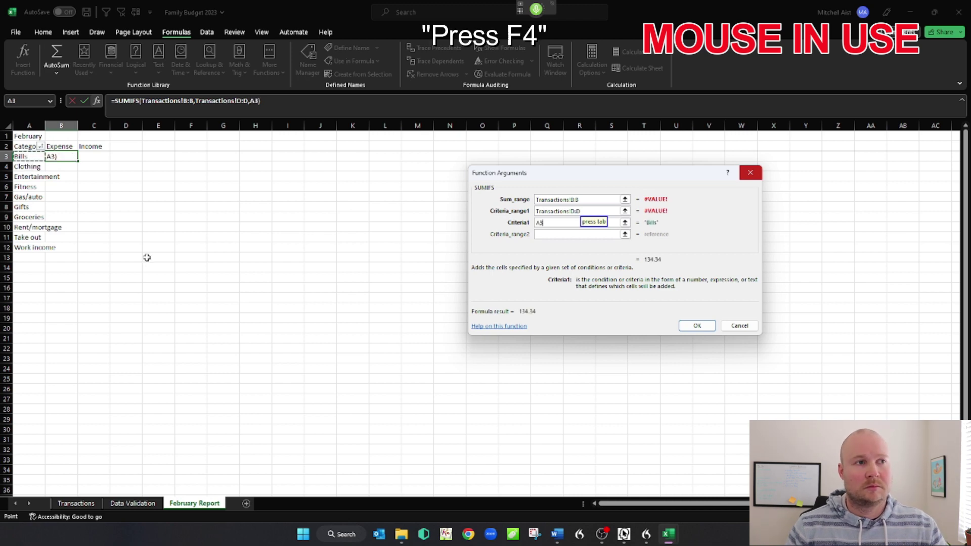
pyautogui.press('Tab')
pyautogui.press('F4')
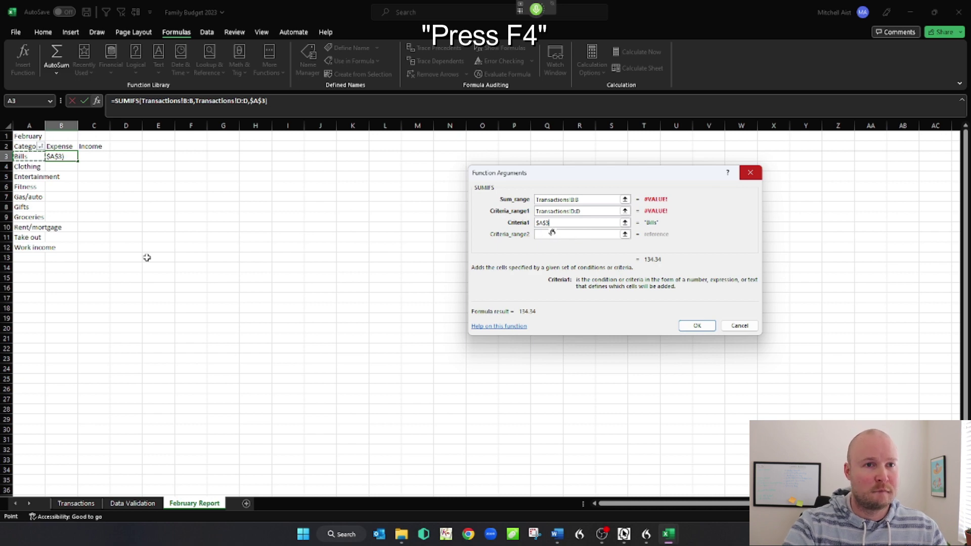
pyautogui.press('F4')
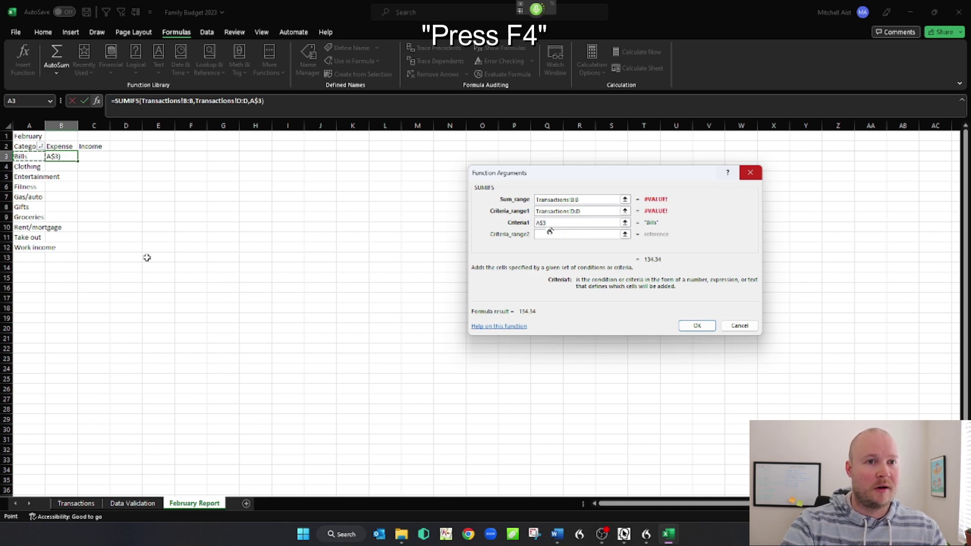
pyautogui.press('F4')
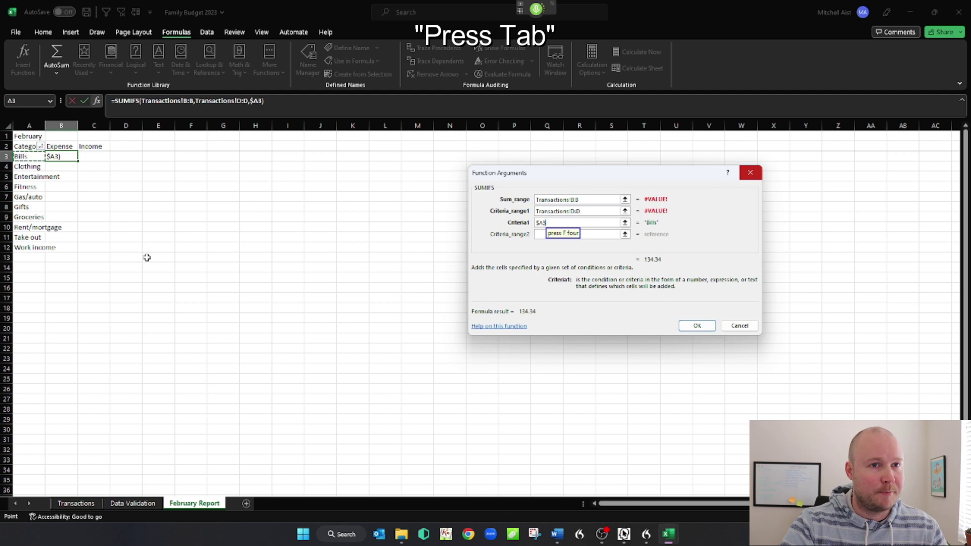
# - Add Transactions!G:G as the second criteria range with criterion $A$1, and fill the completed SUMIFS formula down from B3 to B12
pyautogui.press('Tab')
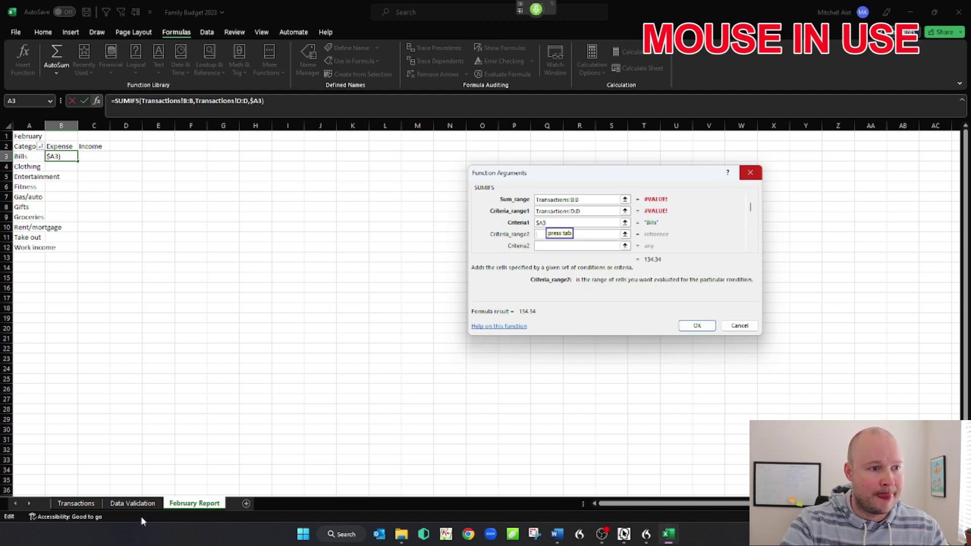
pyautogui.click(85, 502)
pyautogui.click(366, 125)
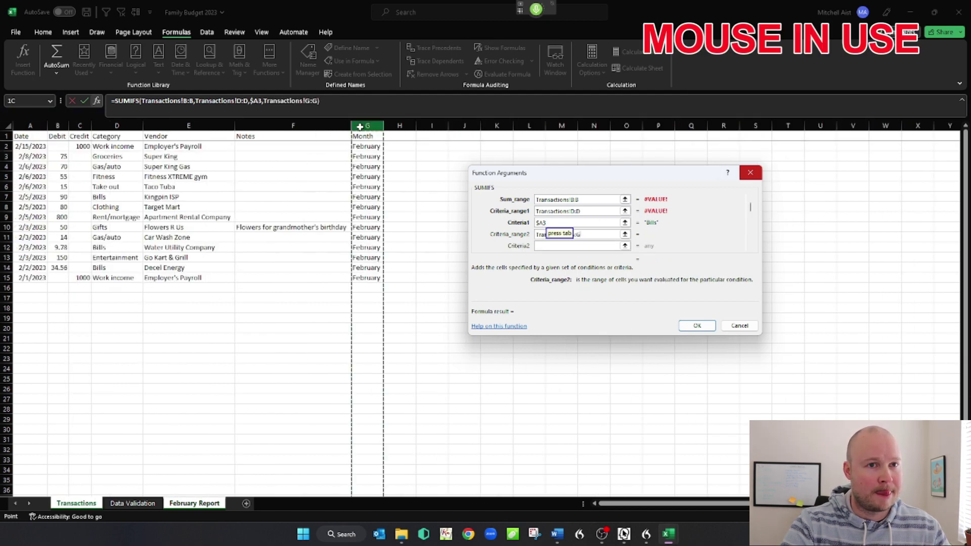
pyautogui.press('Tab')
pyautogui.click(188, 504)
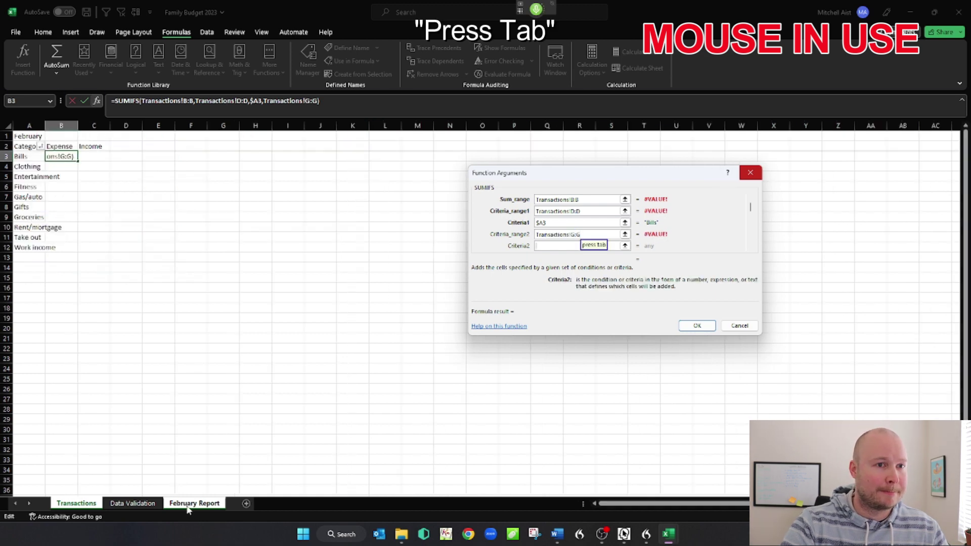
pyautogui.click(23, 134)
pyautogui.press('F4')
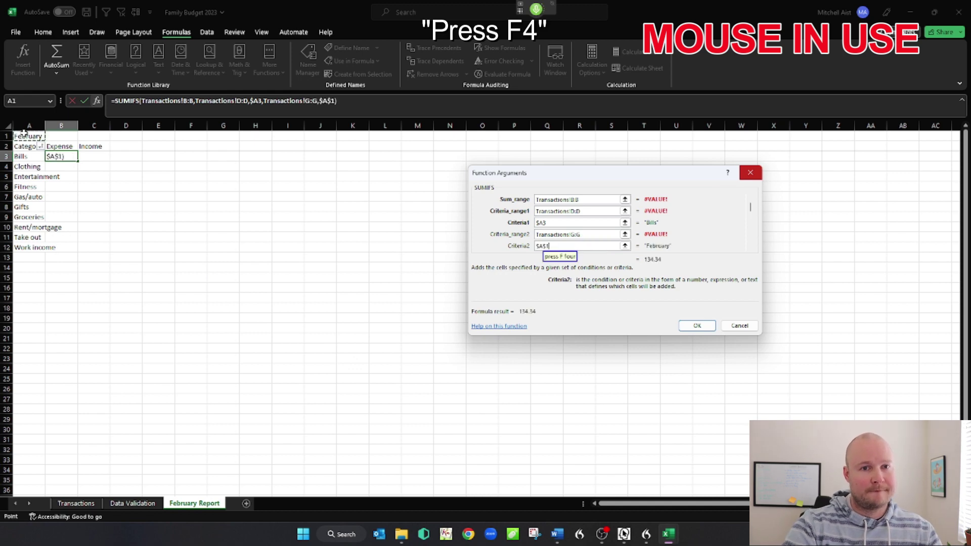
pyautogui.click(698, 326)
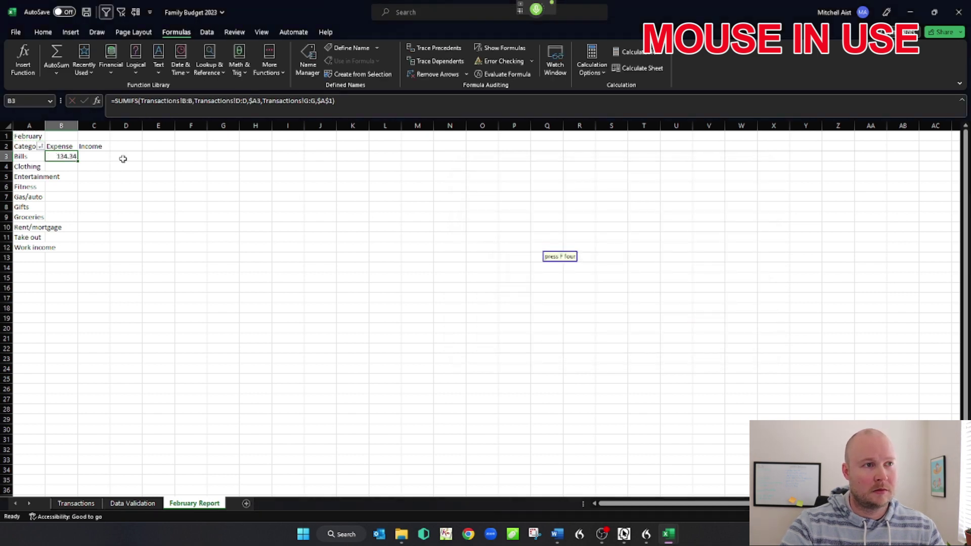
pyautogui.doubleClick(79, 161)
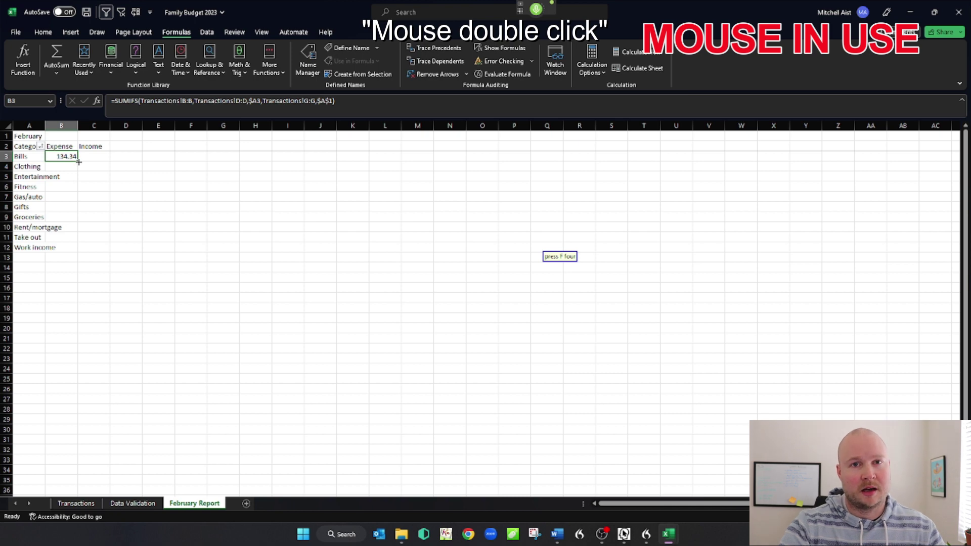
pyautogui.doubleClick(79, 161)
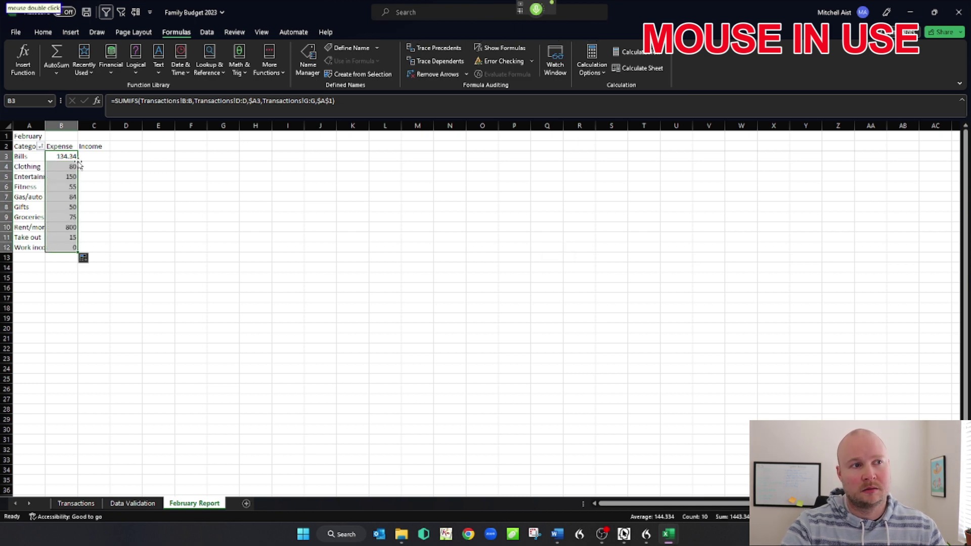
# - Make both criteria ranges in the B3 formula absolute as $D:$D and $G:$G, and refill the formula down to B12
pyautogui.click(233, 101)
pyautogui.press('F4')
pyautogui.click(315, 101)
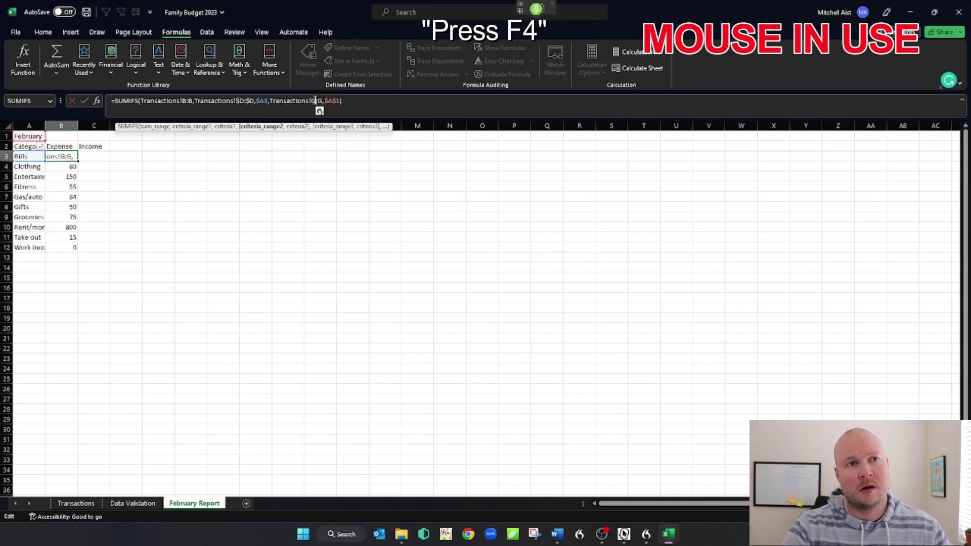
pyautogui.press('F4')
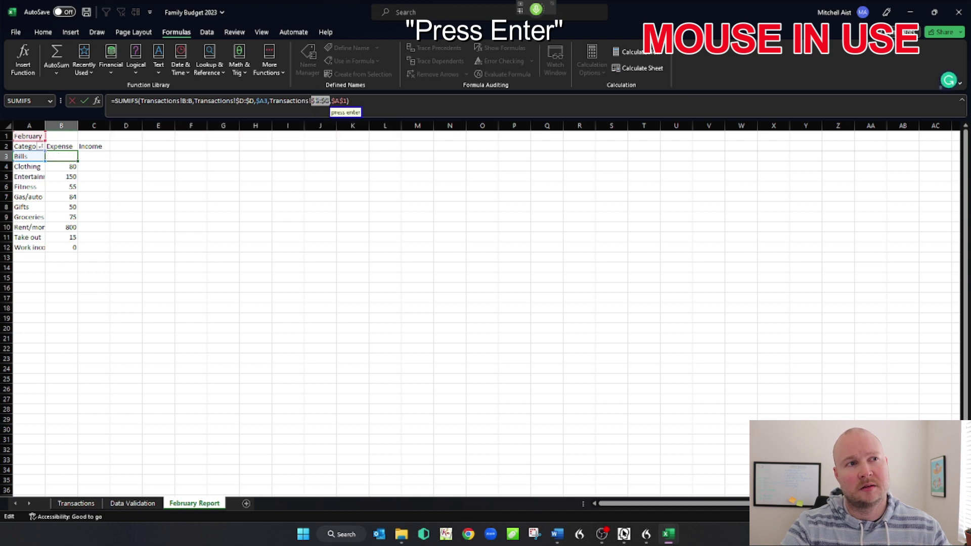
pyautogui.press('Return')
pyautogui.click(60, 158)
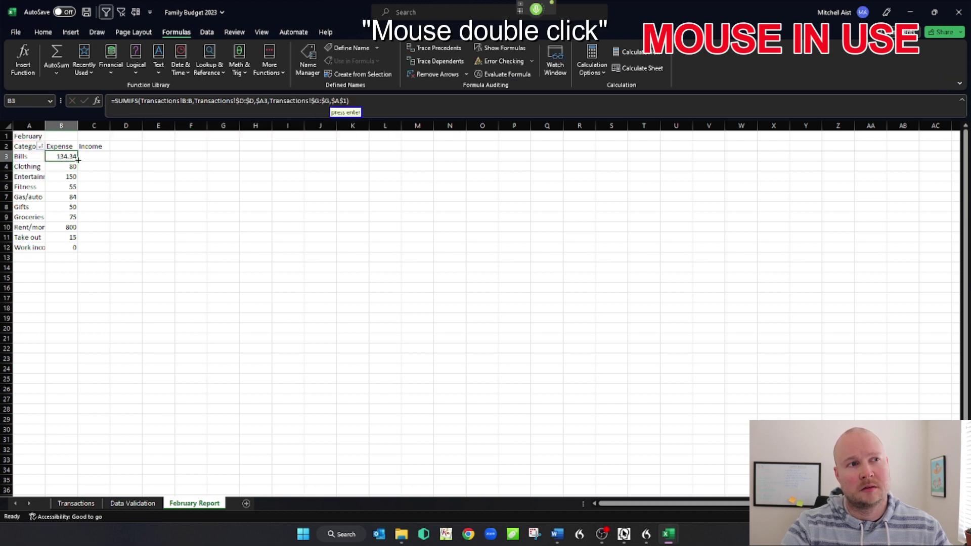
pyautogui.doubleClick(78, 160)
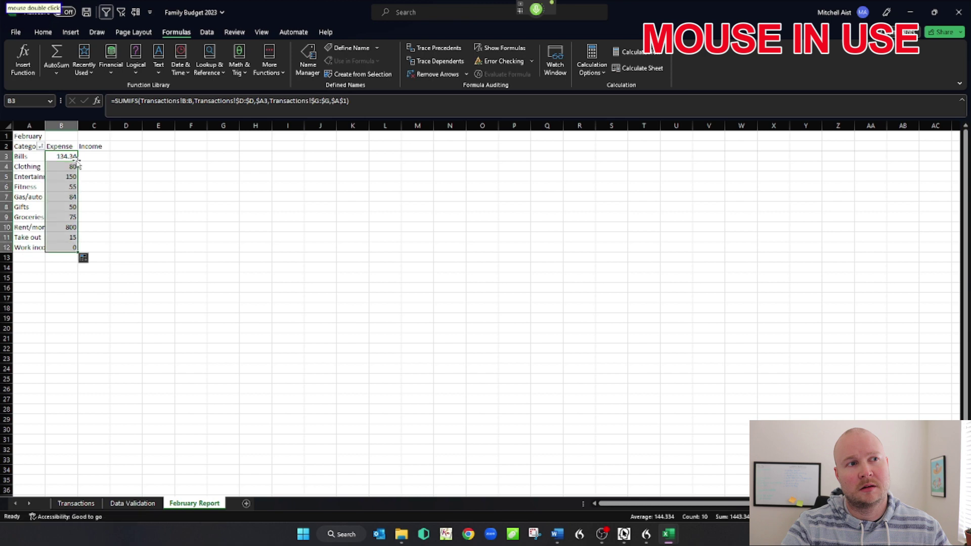
# - Copy the SUMIFS formula from B3 into C3 under Income and fill it down to C12
pyautogui.click(62, 155)
pyautogui.hotkey('ctrl', 'c')
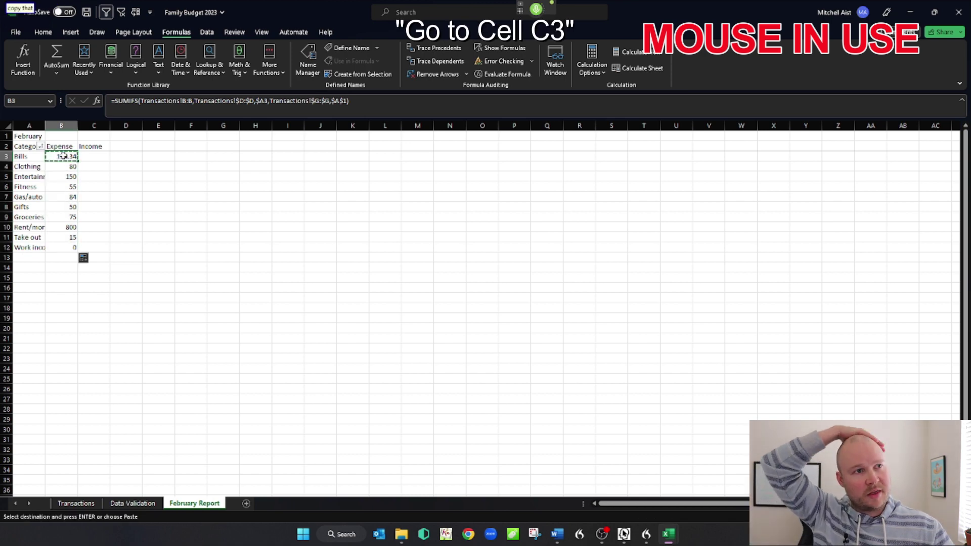
pyautogui.press('Right')
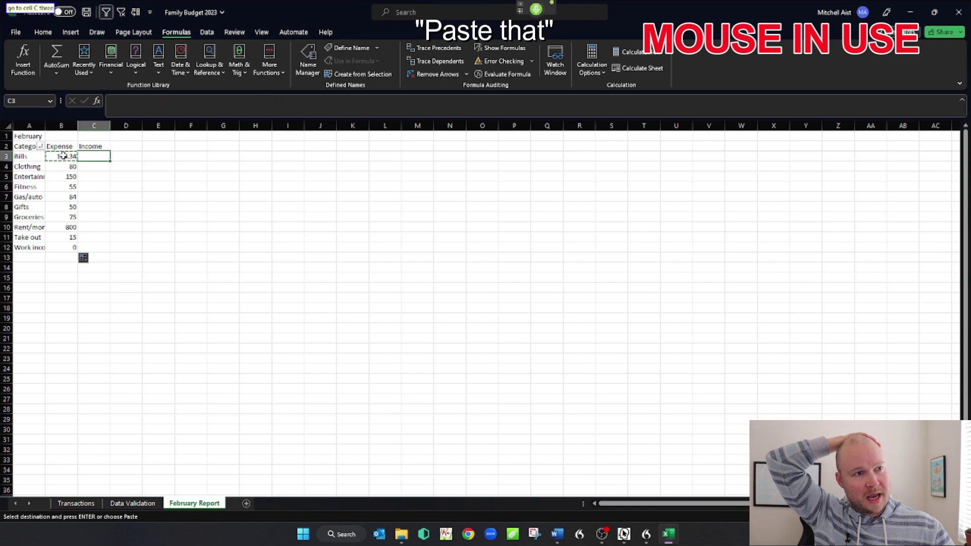
pyautogui.hotkey('ctrl', 'v')
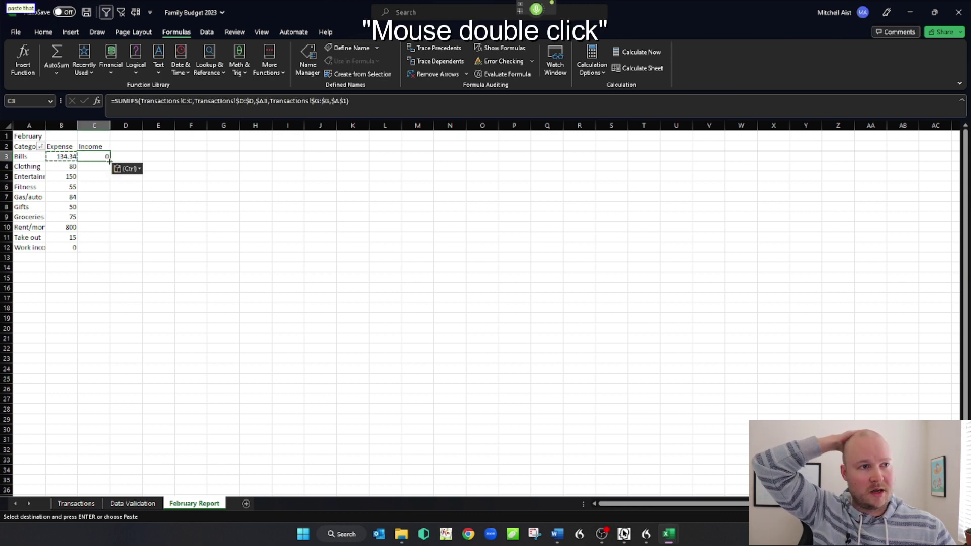
pyautogui.doubleClick(109, 161)
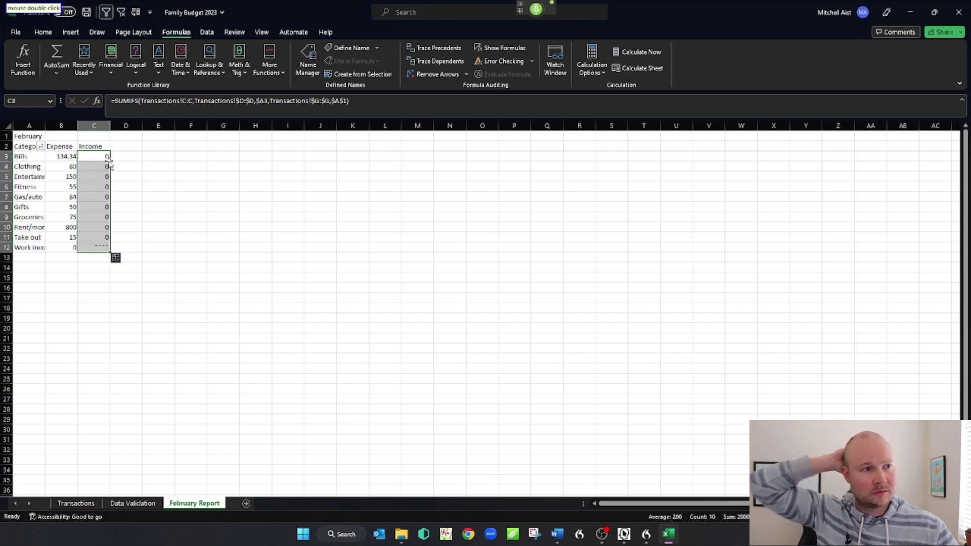